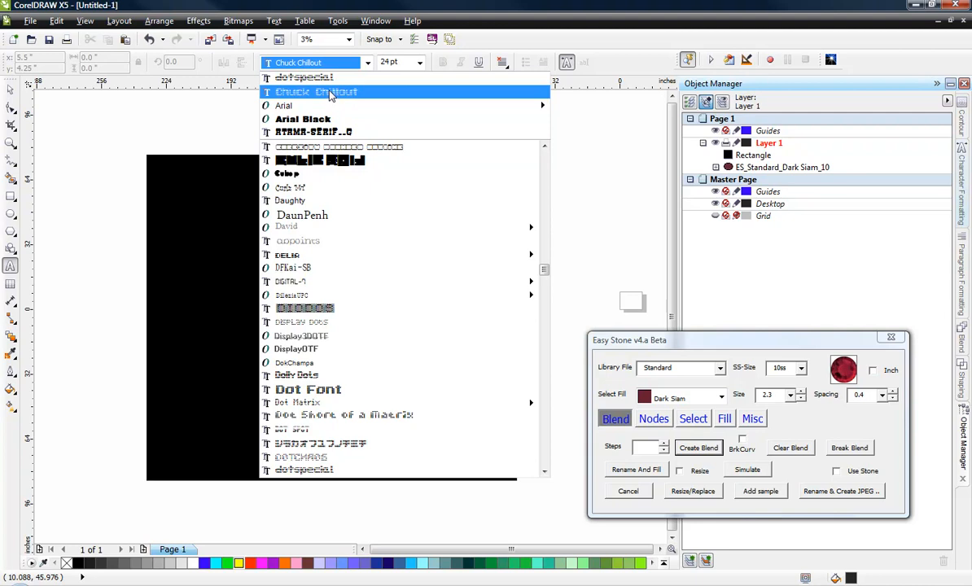
Make Chuck Chillout the default artistic text font and add the text RHINESTONS ARE FUN on the black rectangle
click(329, 93)
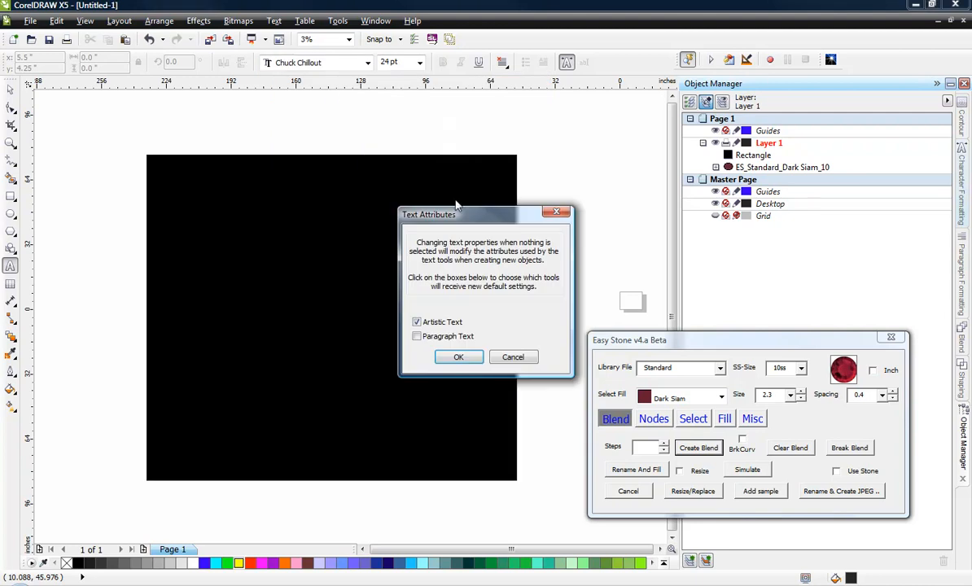
click(470, 359)
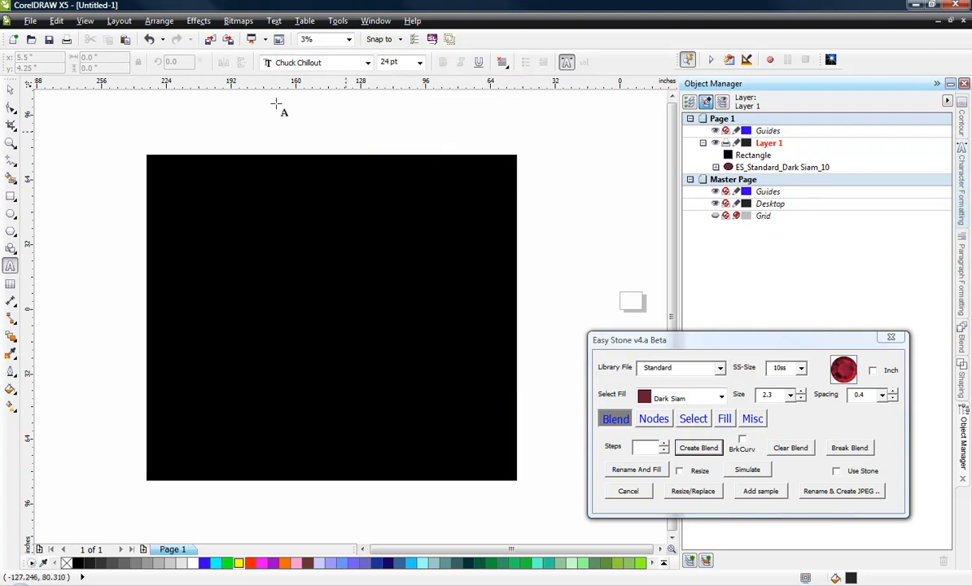
click(11, 265)
click(362, 295)
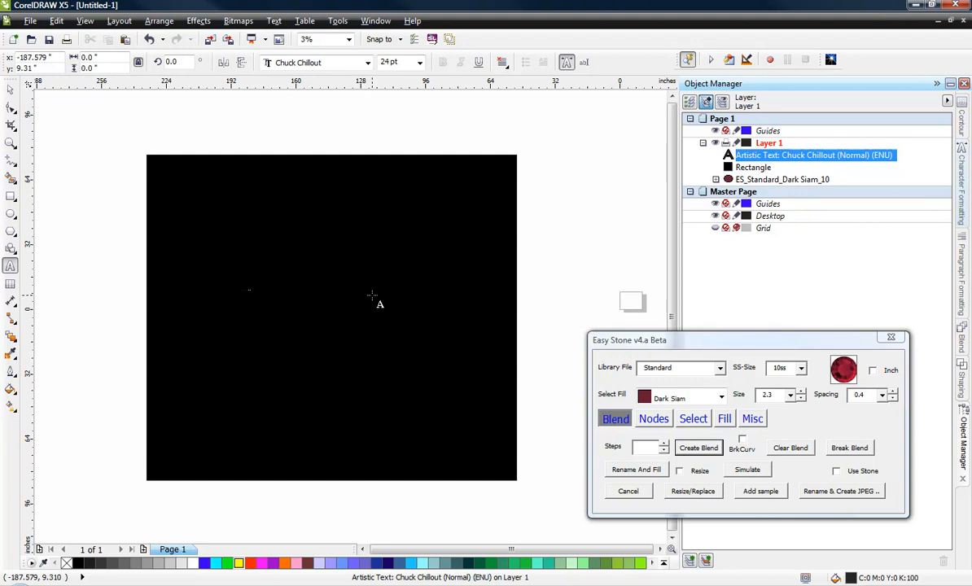
click(10, 91)
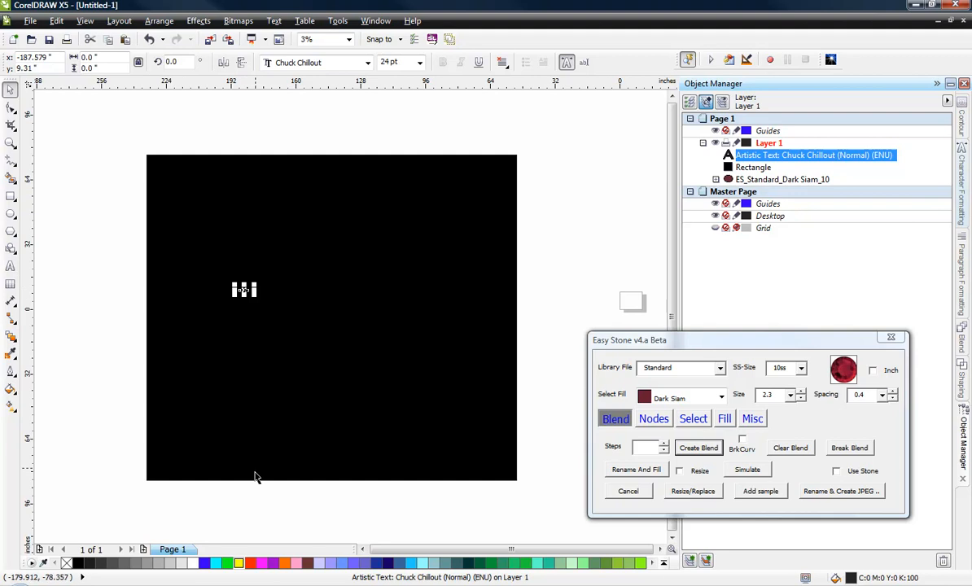
Fill the new text with yellow and enlarge it proportionally to about 124.7 inches wide
click(239, 562)
drag(254, 284, 501, 205)
Break the yellow text into three lines reading RHINESTONS, ARE and FUN
double_click(369, 281)
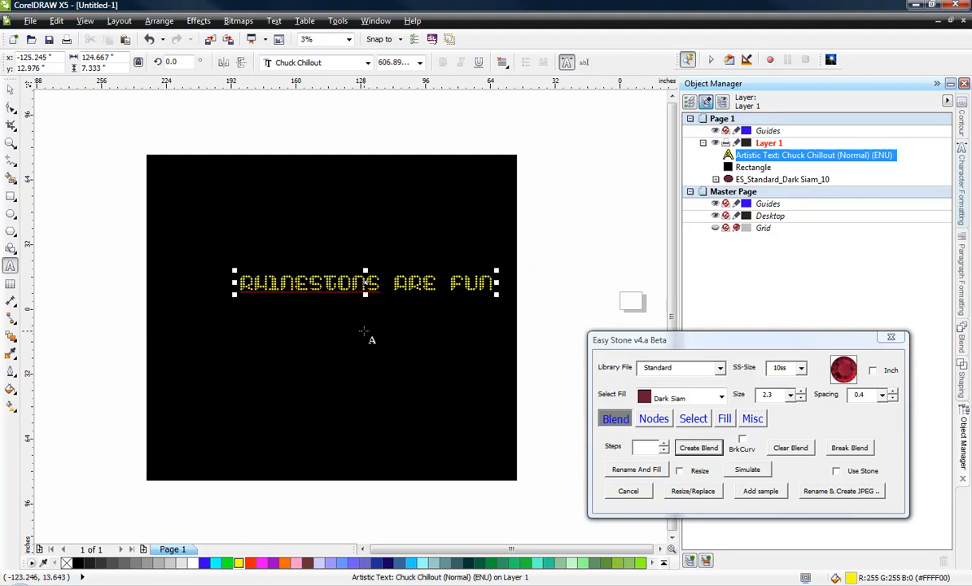
key(Return)
key(Delete)
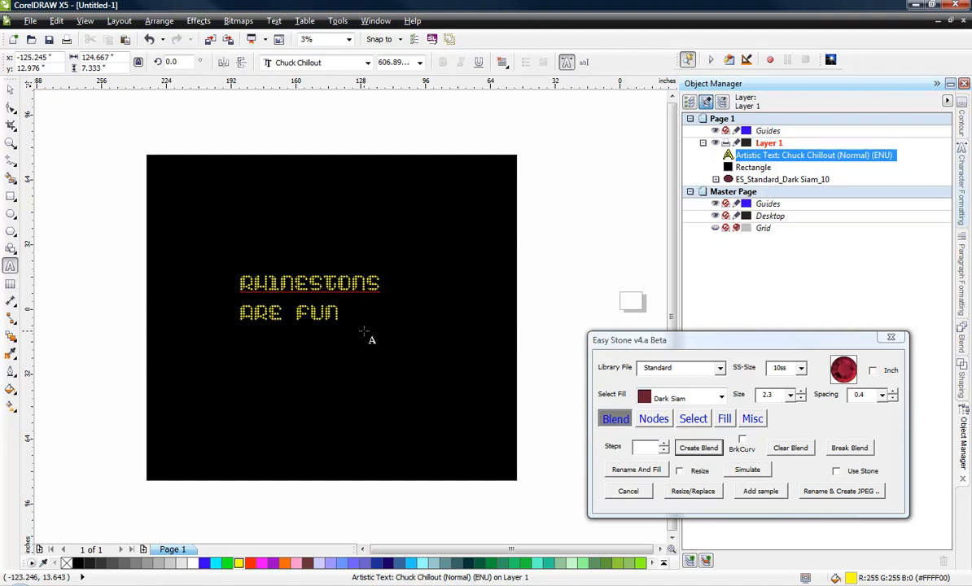
key(Right)
key(Right)
key(Right)
key(Return)
key(Delete)
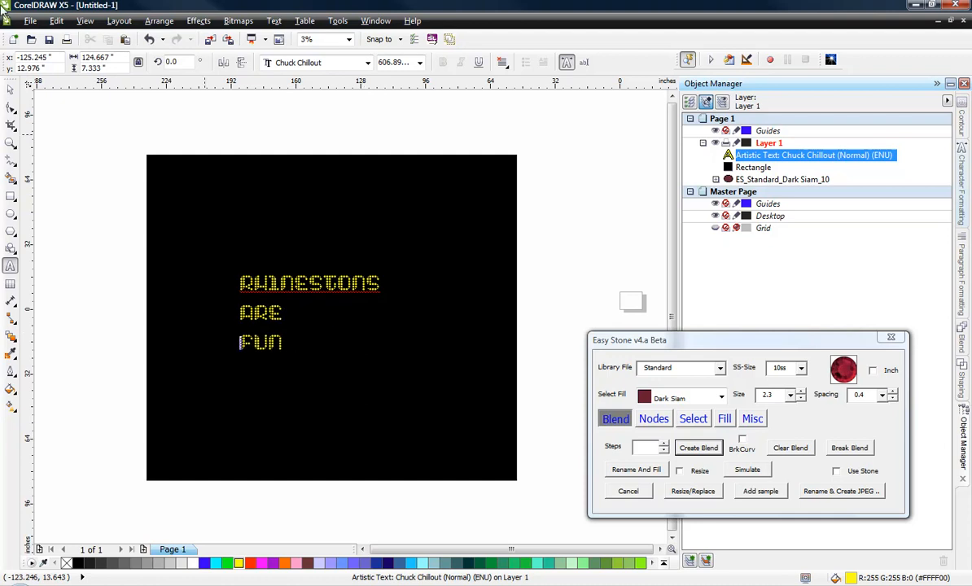
key(Escape)
Correct the spelling of the first line to RHINESTONES by inserting the missing E
click(342, 265)
double_click(342, 265)
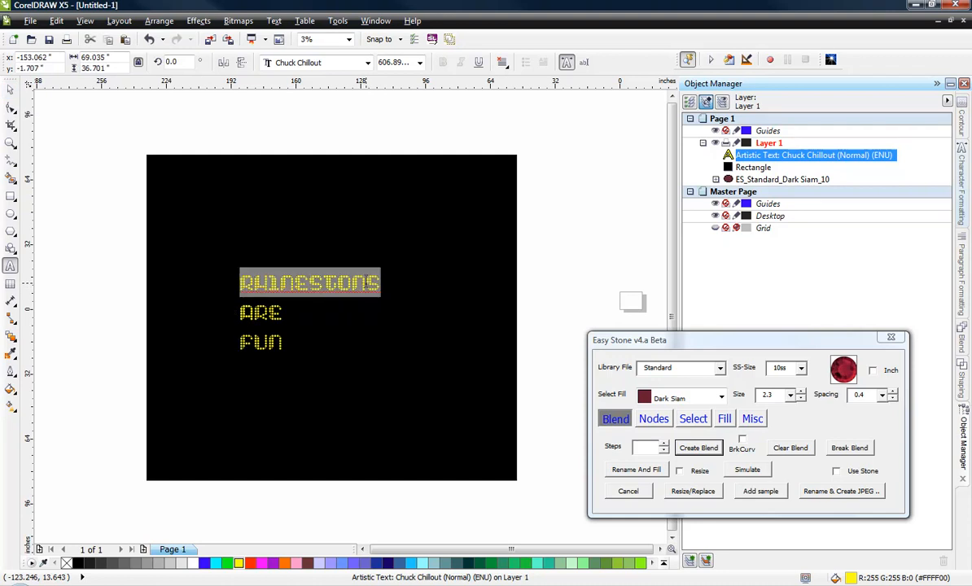
click(342, 265)
text(E)
key(Escape)
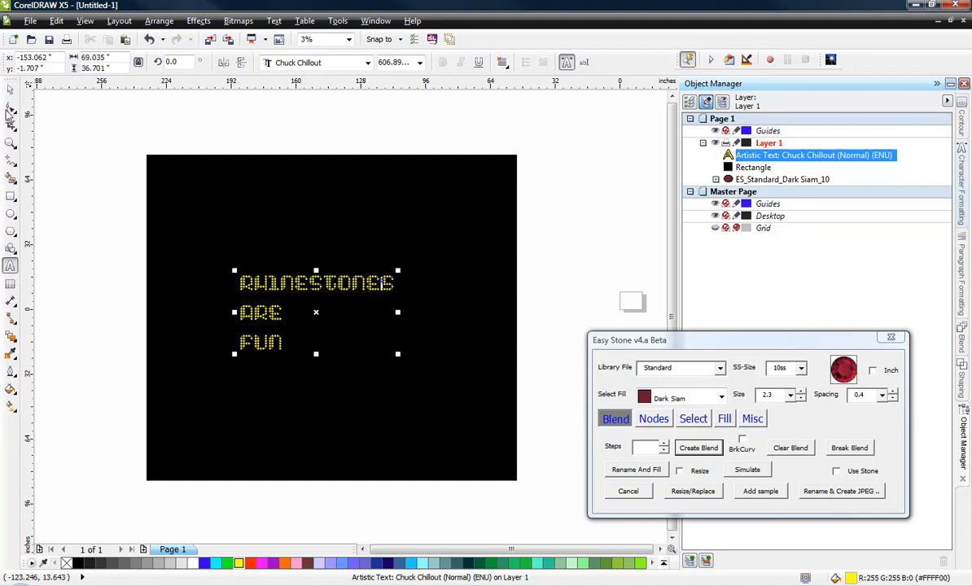
Rejoin FUN with ARE on the second line, centre-align the text and deselect it
double_click(282, 314)
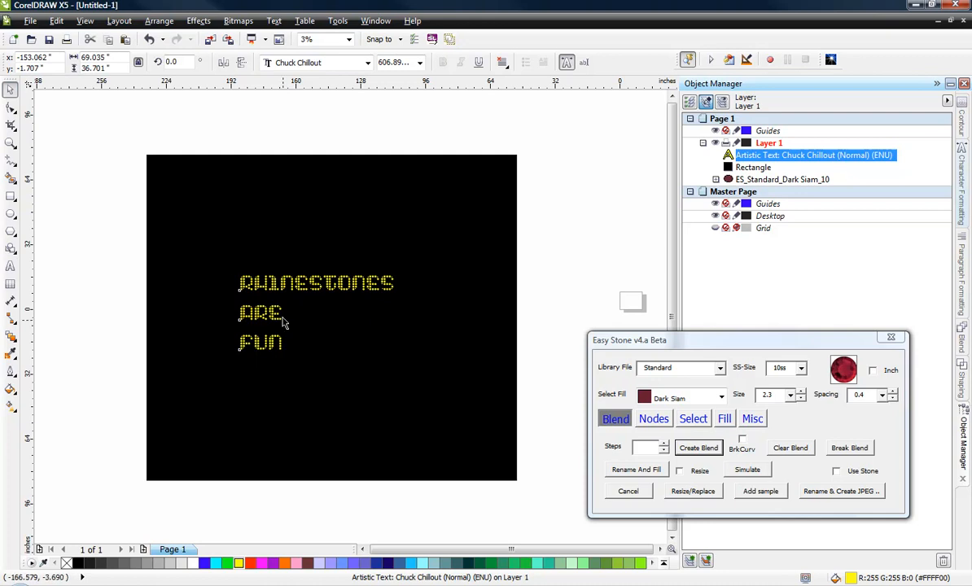
key(Delete)
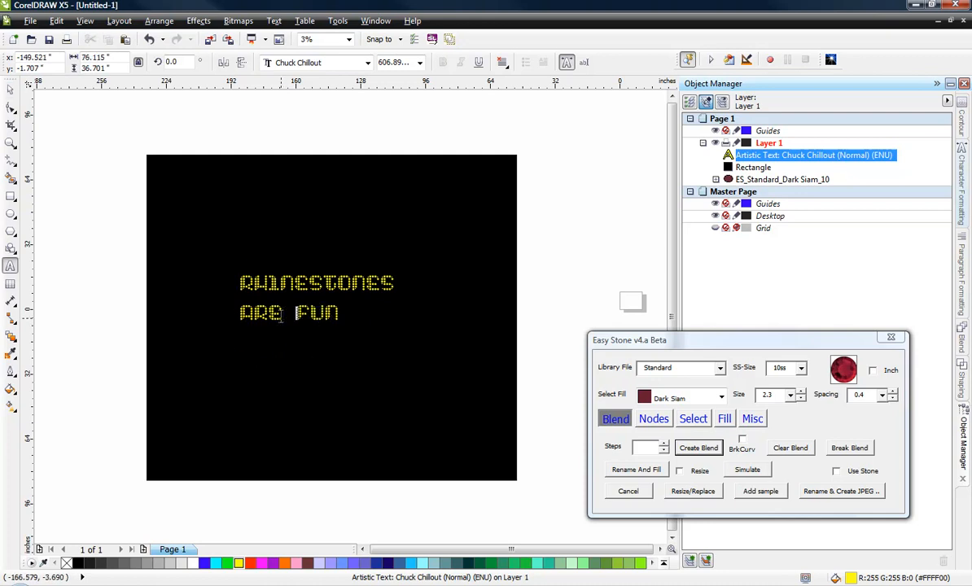
key(Escape)
click(502, 63)
click(529, 117)
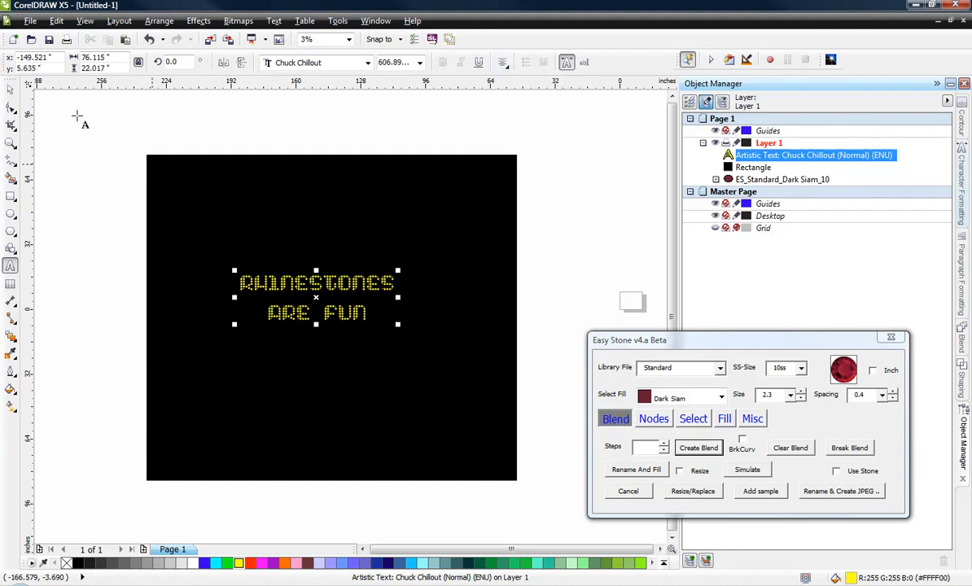
click(10, 89)
click(108, 169)
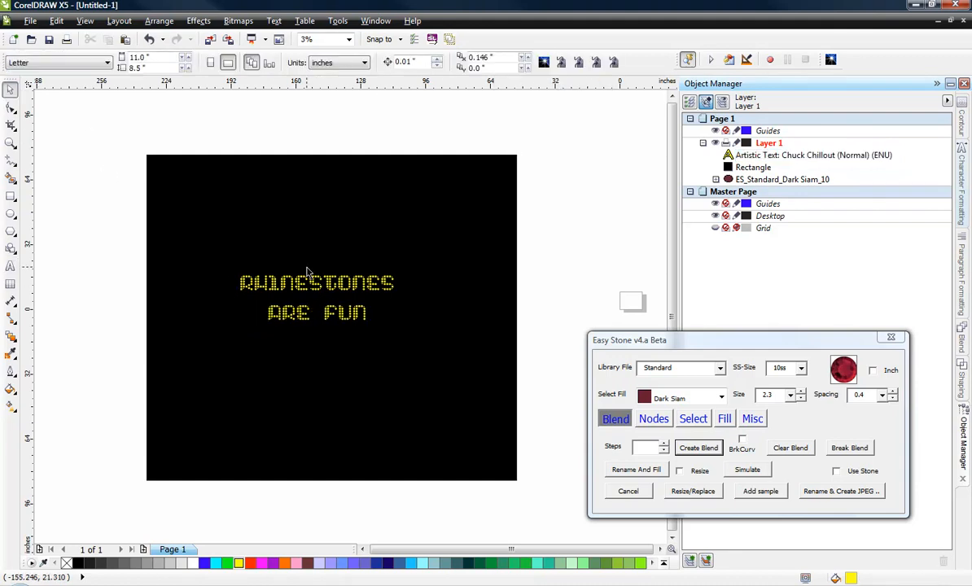
Shrink the two-line text proportionally to about 15.25 inches wide and move it slightly to the right on the black rectangle
scroll(320, 287, up, 3)
scroll(382, 293, down, 3)
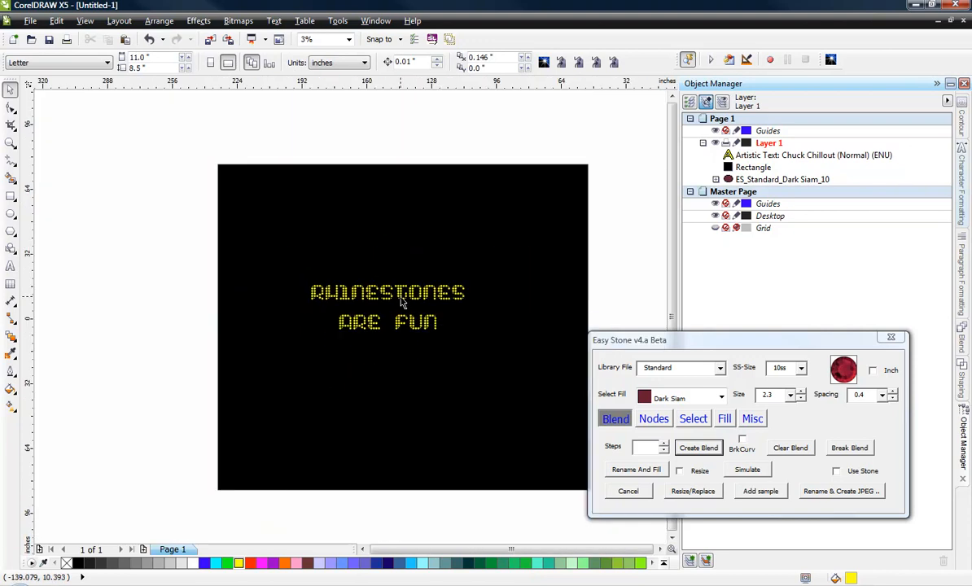
click(401, 298)
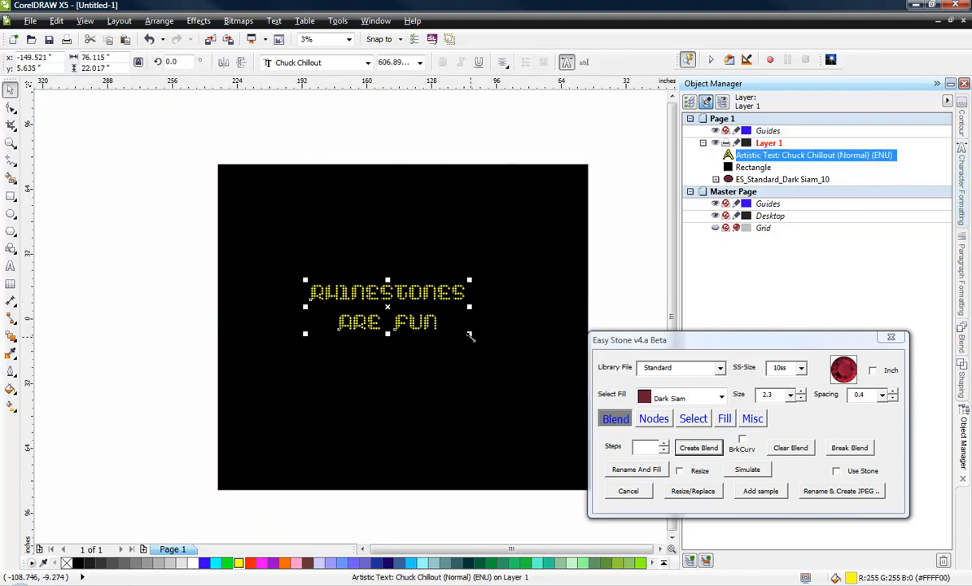
key(ctrl+z)
key(ctrl+z)
key(ctrl+z)
key(ctrl+z)
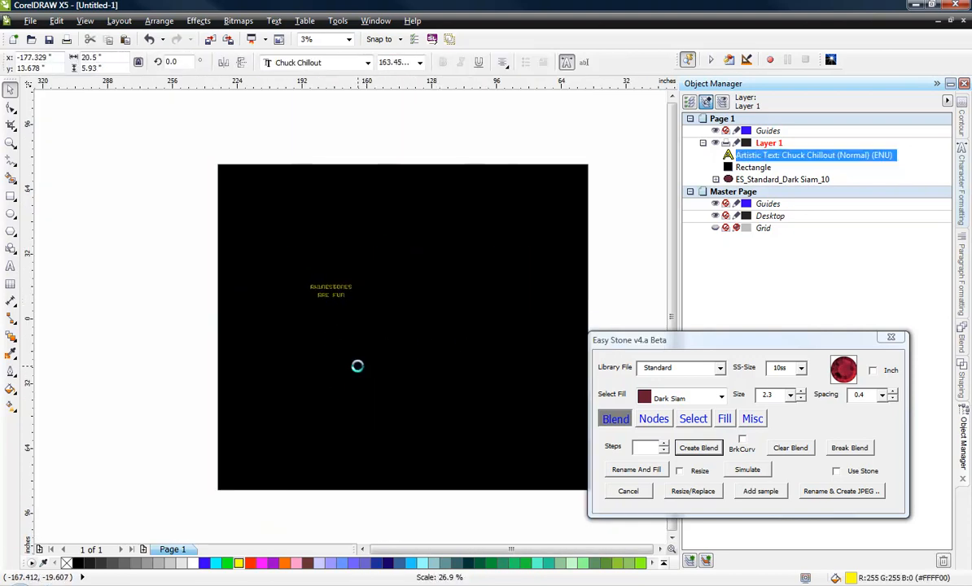
scroll(331, 287, up, 3)
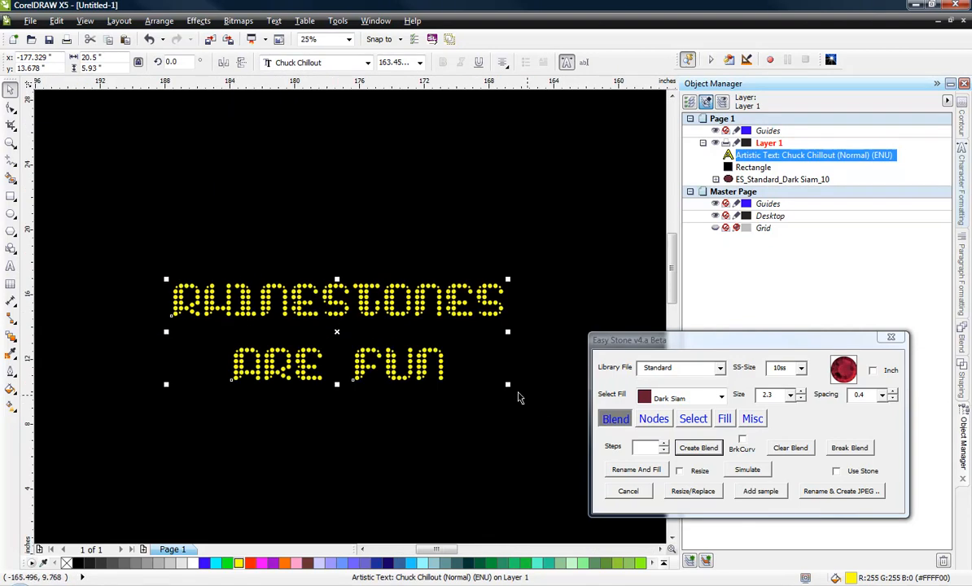
drag(509, 395, 421, 411)
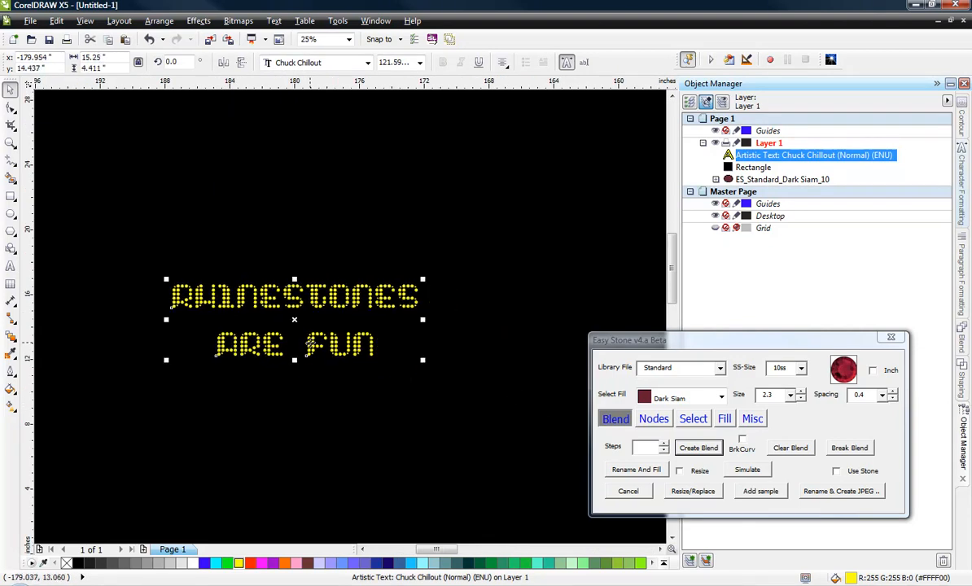
drag(315, 348, 375, 344)
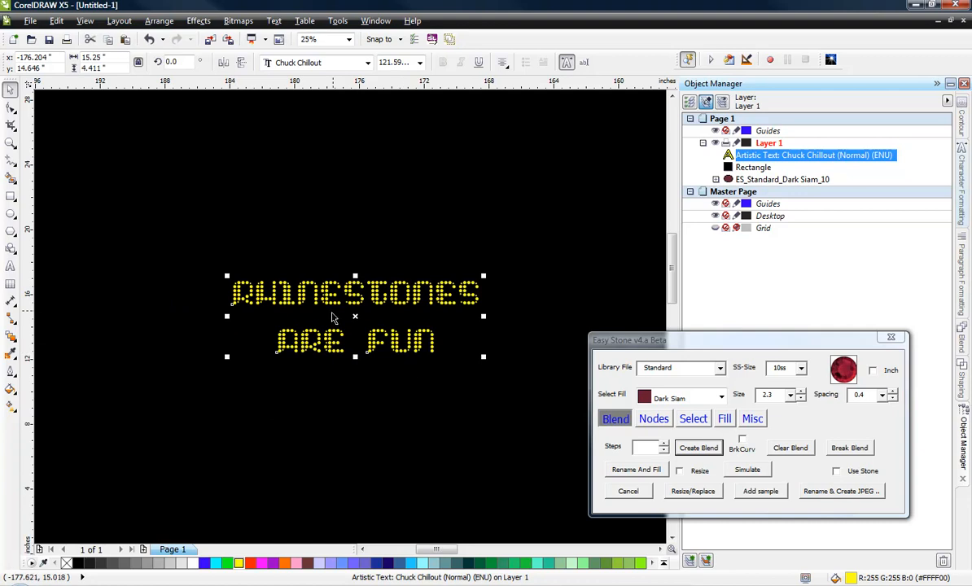
Lock the black background rectangle so it cannot be selected along with the text
scroll(327, 326, up, 2)
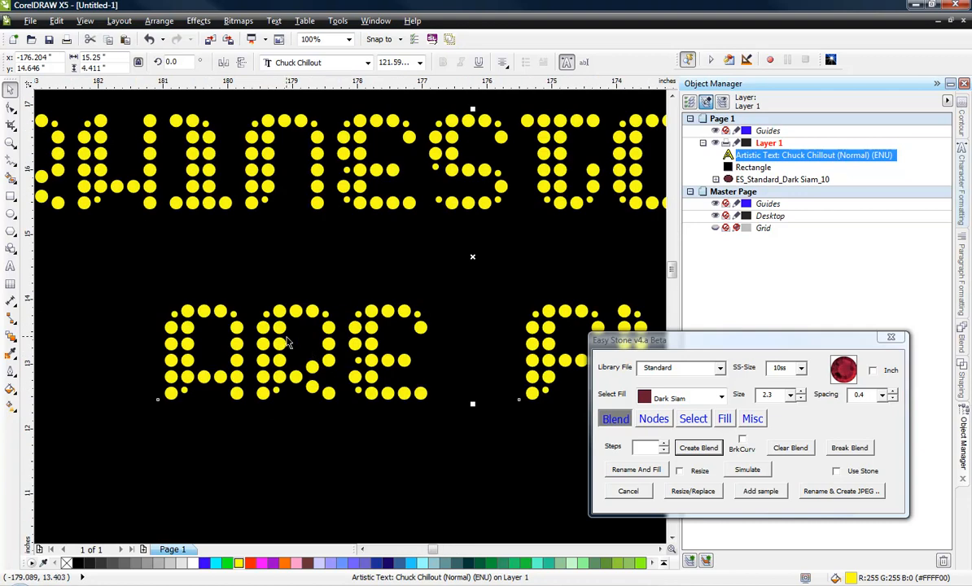
scroll(275, 329, down, 1)
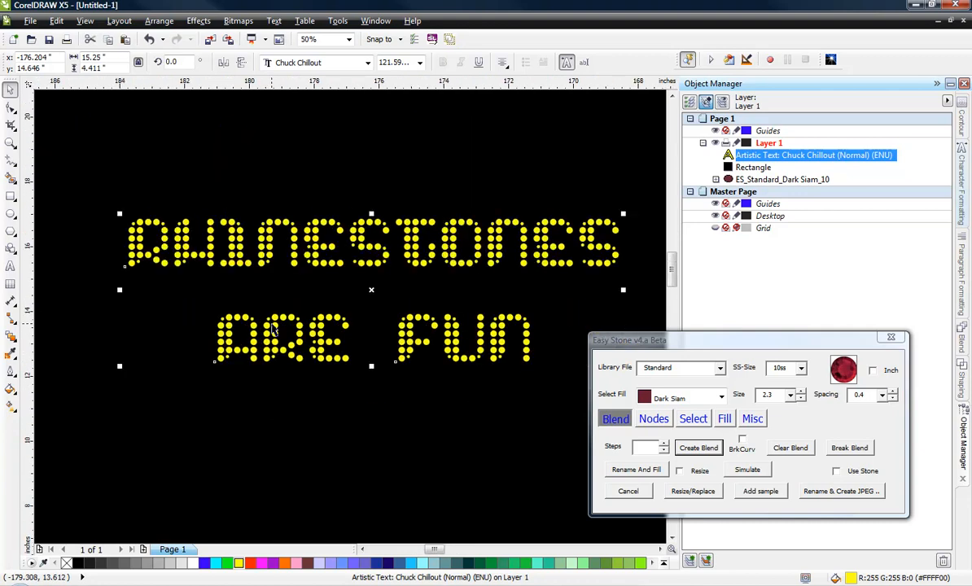
click(371, 424)
right_click(371, 424)
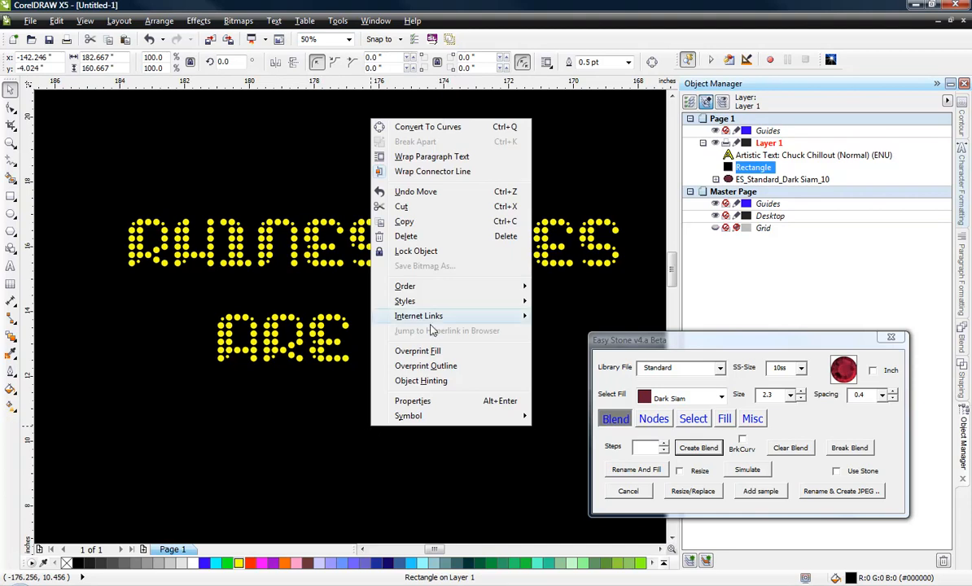
click(415, 250)
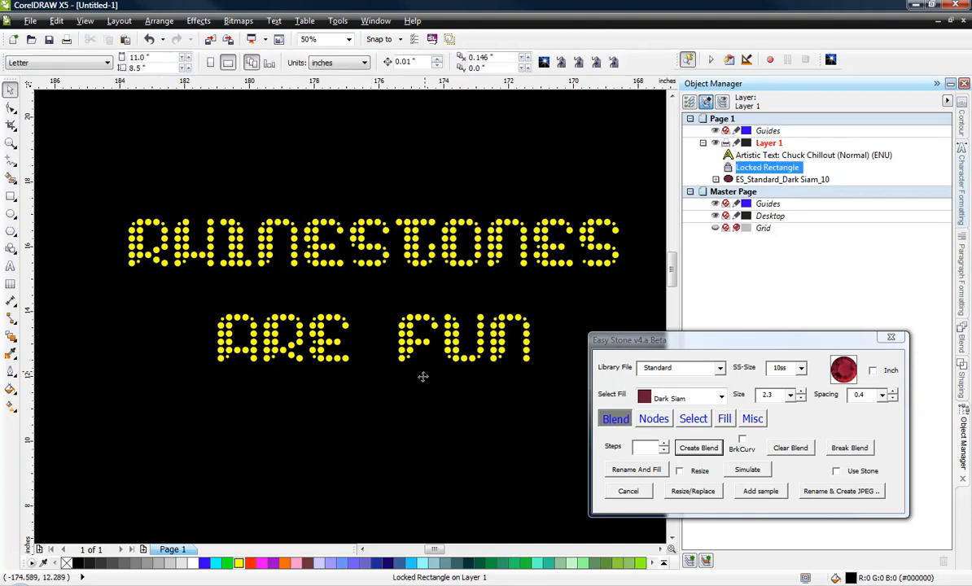
Split the RHINESTONES ARE FUN text into separate dot curves with Easy Stone's Break R-Text function
click(402, 334)
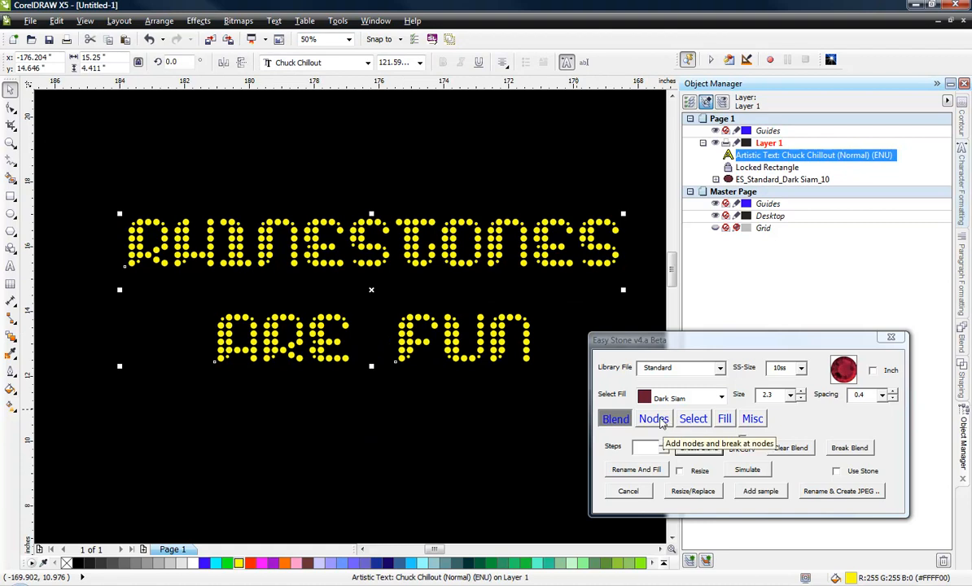
click(653, 418)
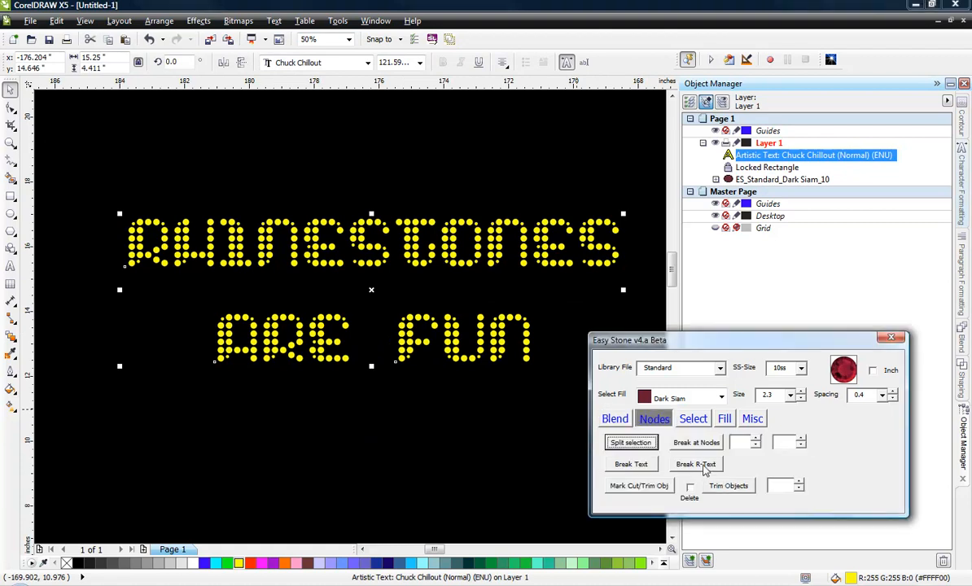
click(704, 467)
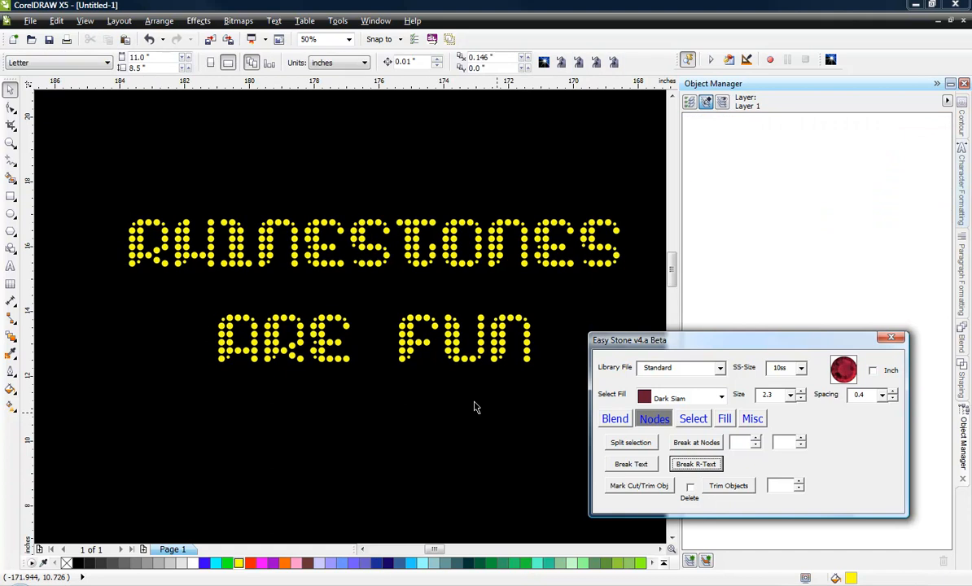
Check the size of individual dots in the words FUN and RHINESTONES
click(411, 341)
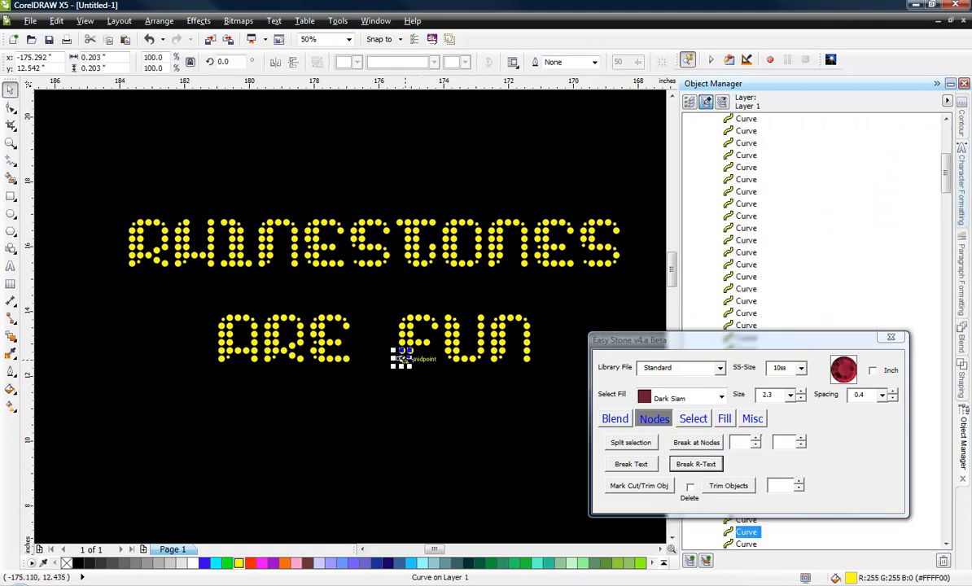
click(360, 244)
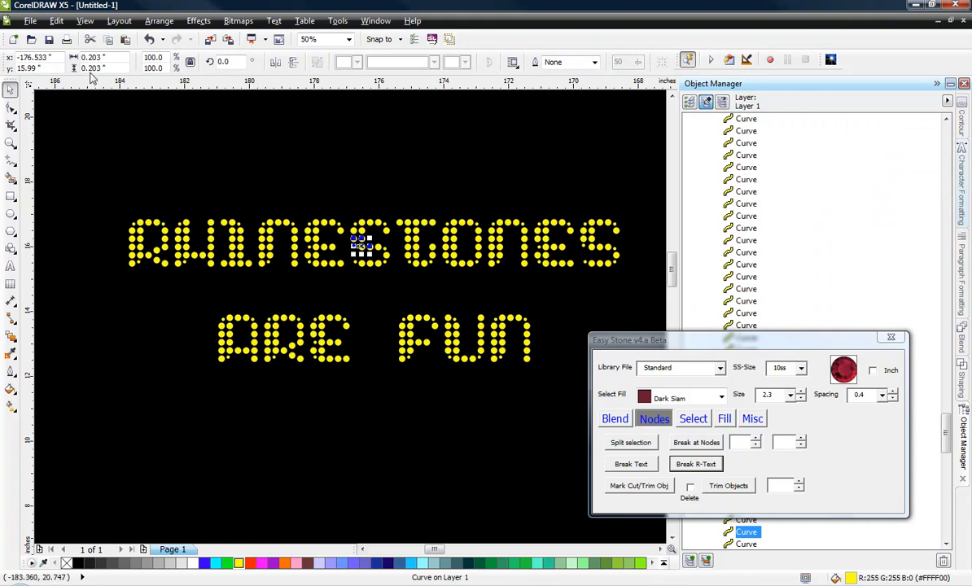
click(75, 165)
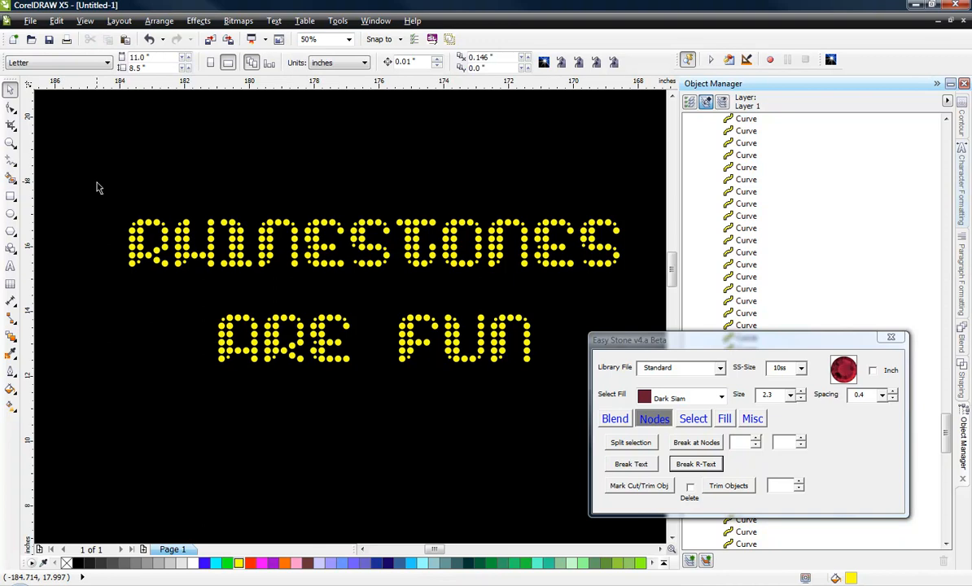
Select all the dot curves of the text, scale them down to about 10.57 inches wide overall and deselect them
drag(90, 171, 625, 376)
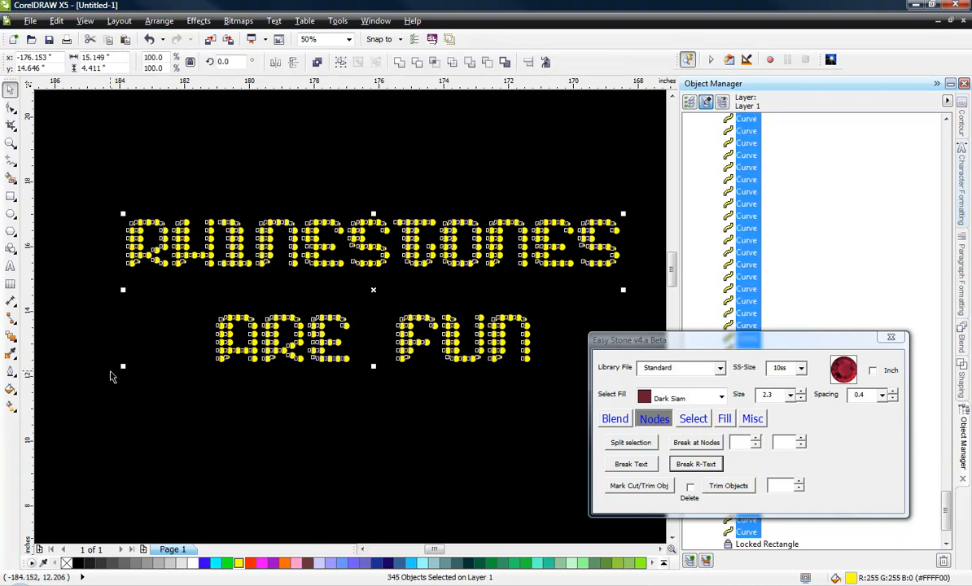
drag(123, 366, 269, 382)
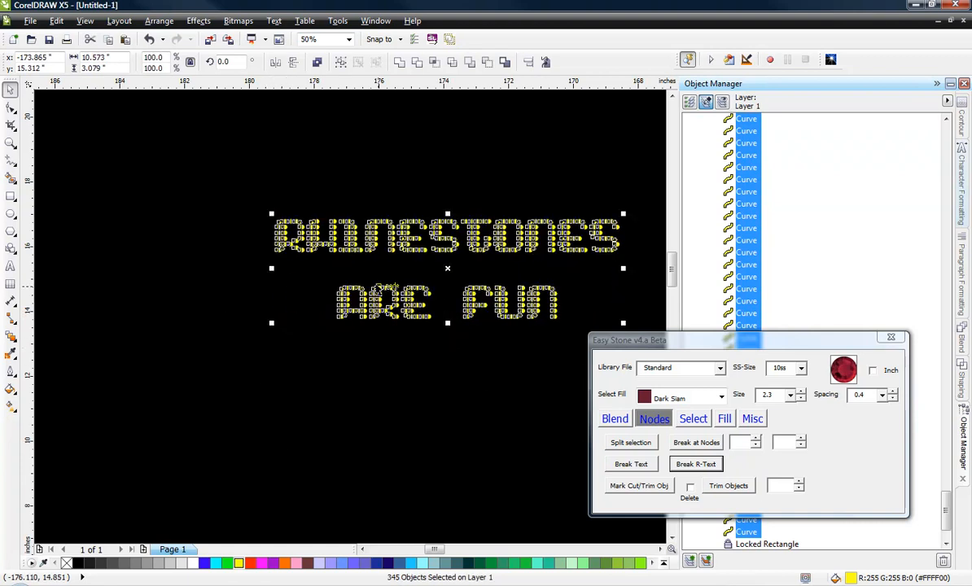
click(280, 347)
Check the size of a single scaled dot in the R of ARE
scroll(395, 309, up, 2)
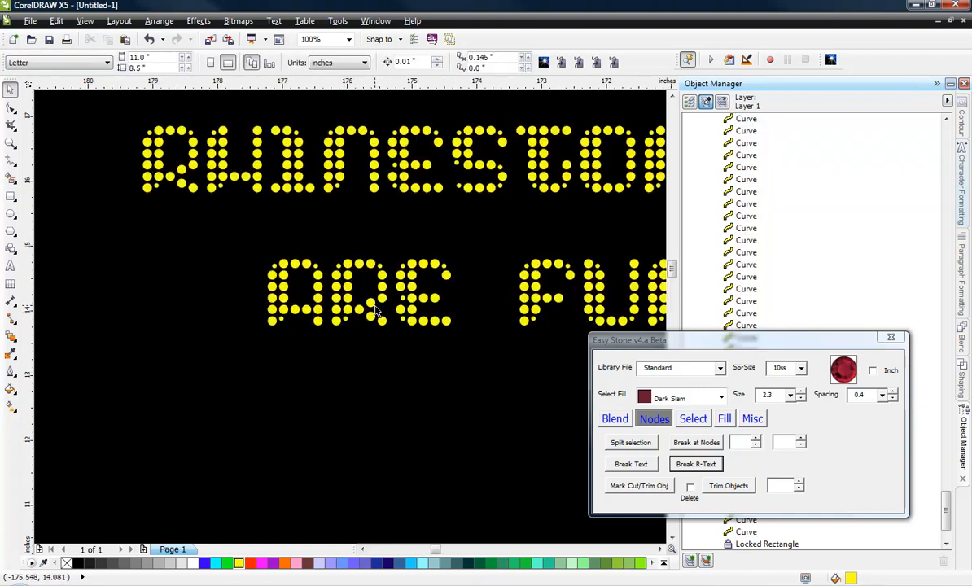
click(325, 312)
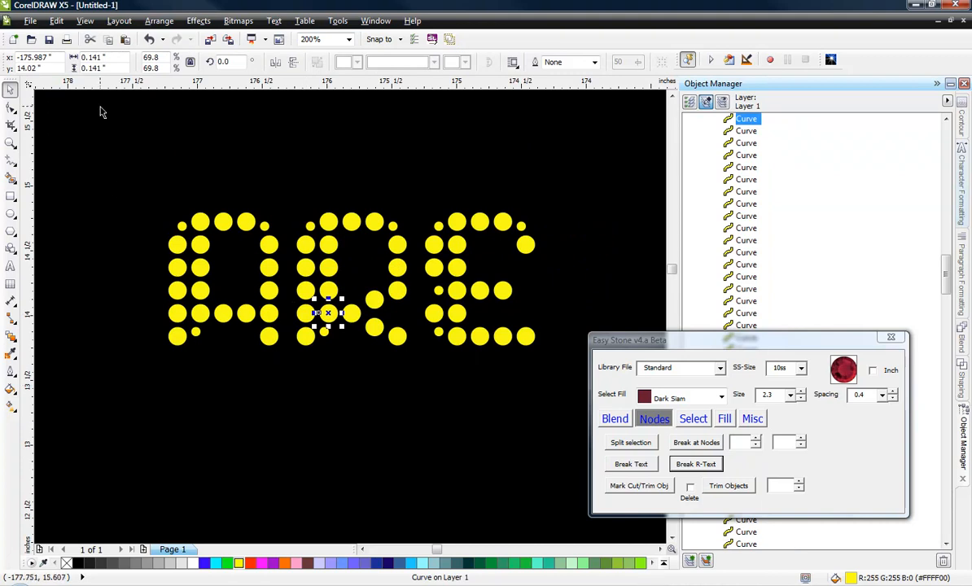
click(136, 189)
scroll(174, 217, down, 2)
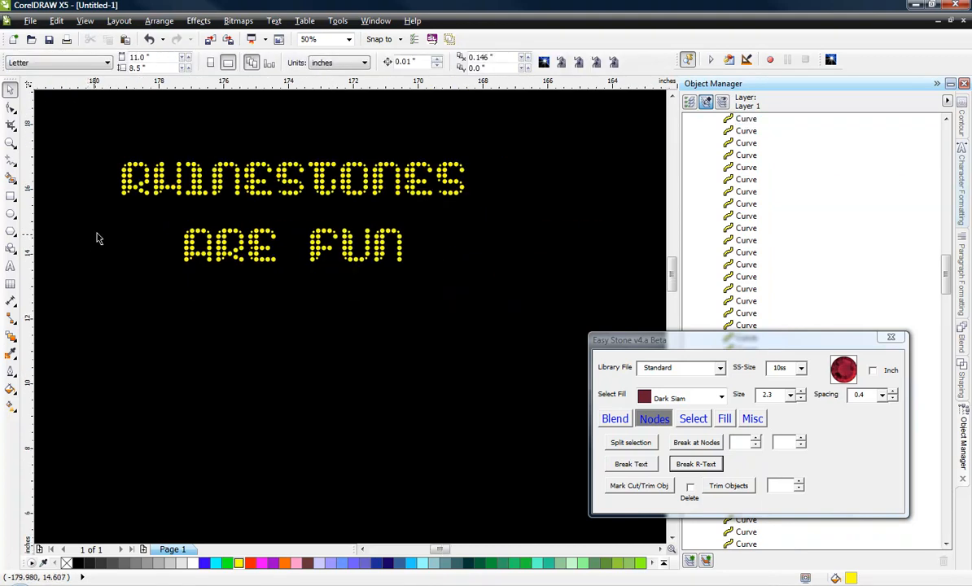
drag(92, 153, 497, 318)
click(466, 343)
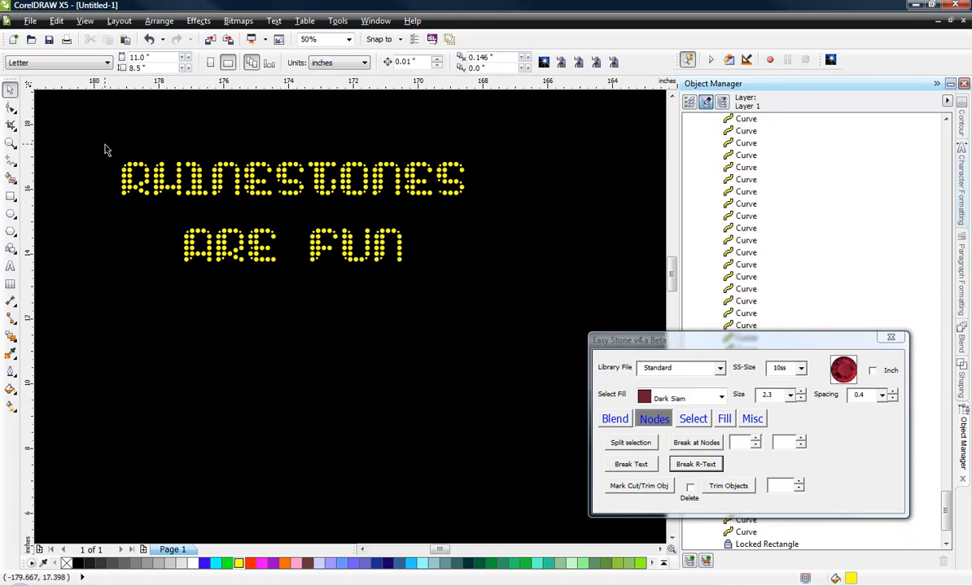
Move one large dot from the first R of RHINESTONES to empty space above the text, mark it as the reference selection and deselect it
scroll(104, 147, up, 1)
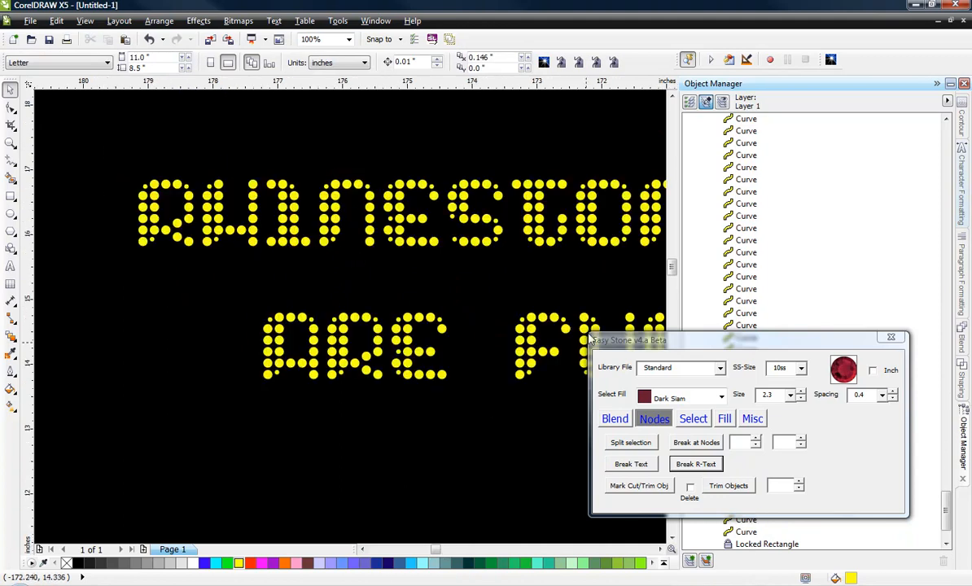
scroll(124, 171, up, 1)
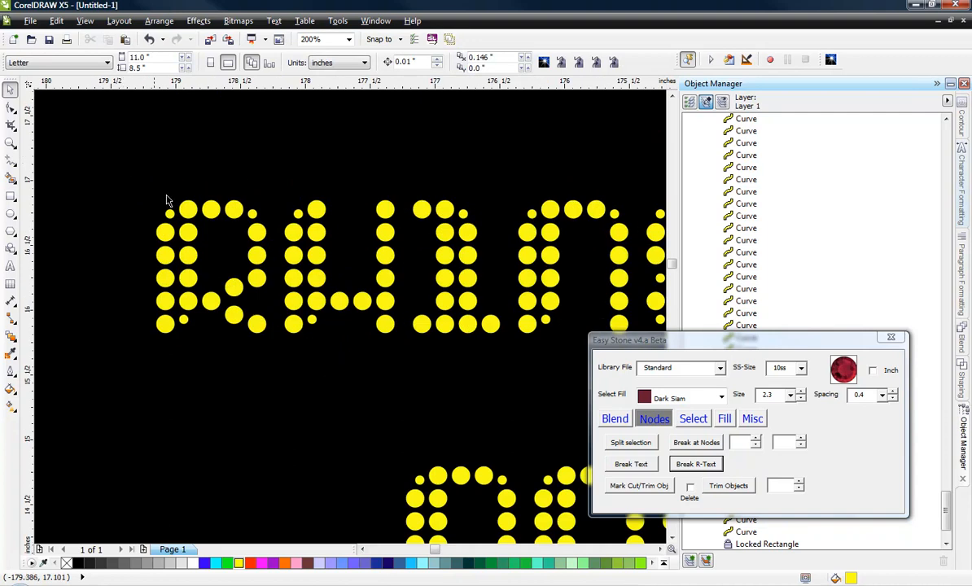
click(187, 210)
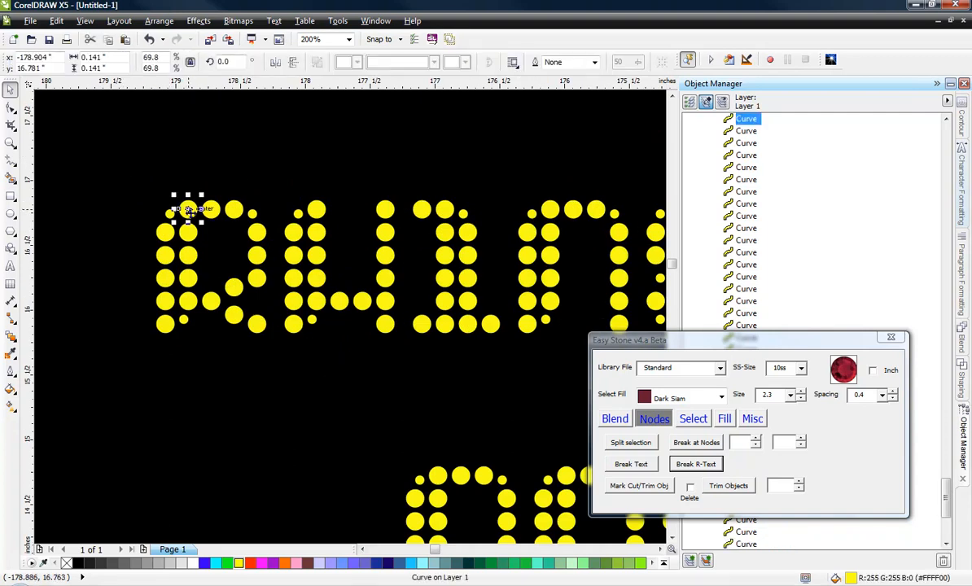
drag(189, 210, 111, 141)
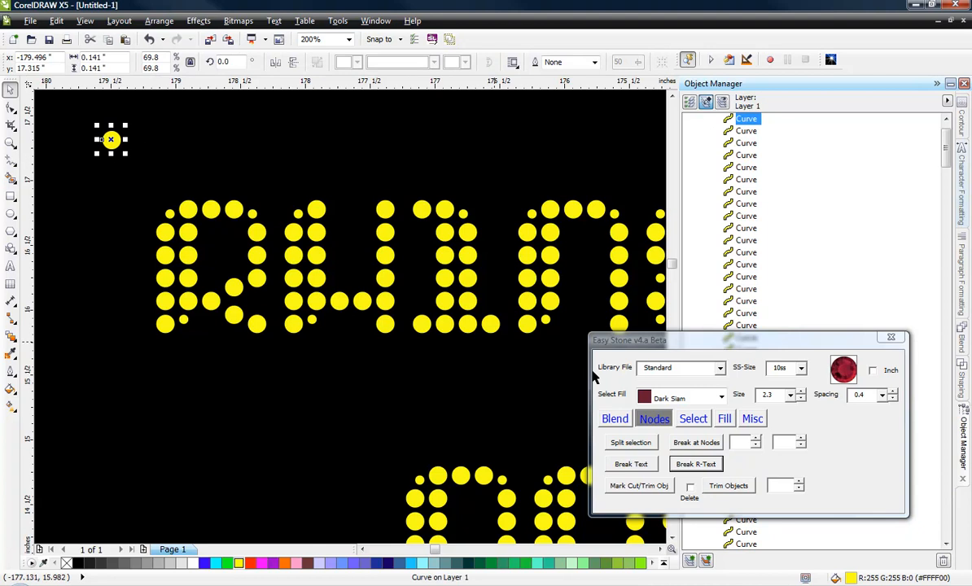
click(686, 420)
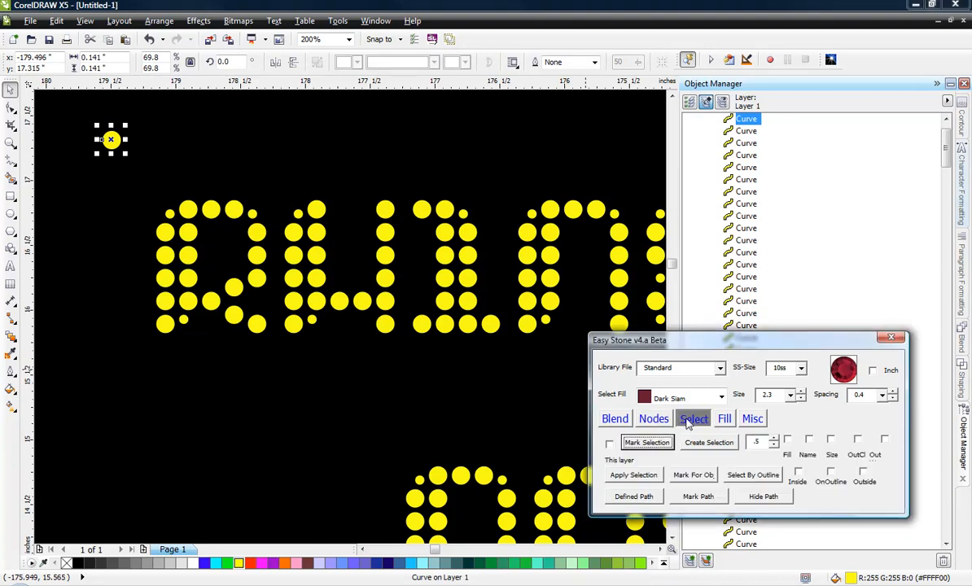
click(648, 443)
click(105, 312)
Select all the text's dots and try to create a Size-based selection matching the marked dot with the tolerance value cleared
scroll(104, 312, down, 4)
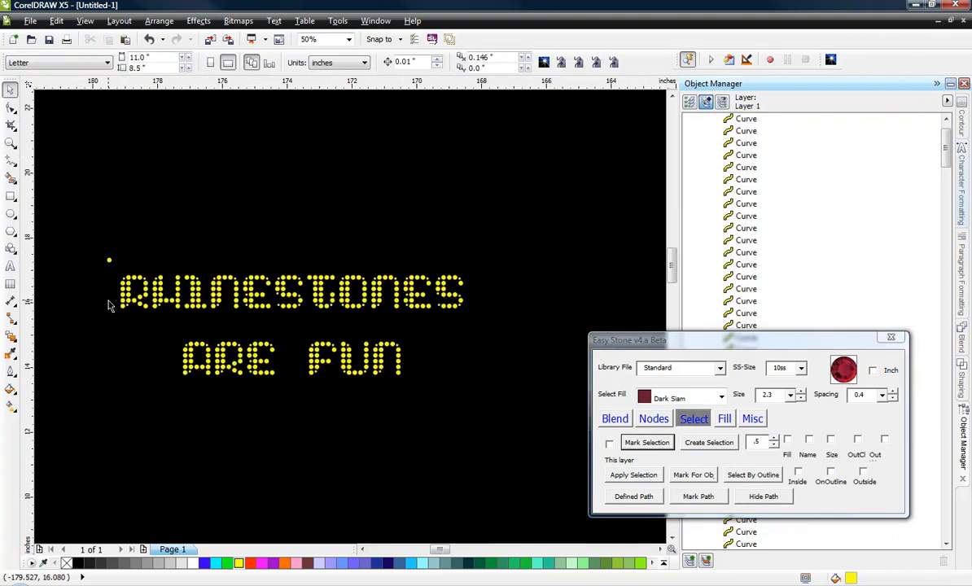
drag(100, 370, 476, 277)
scroll(93, 280, up, 2)
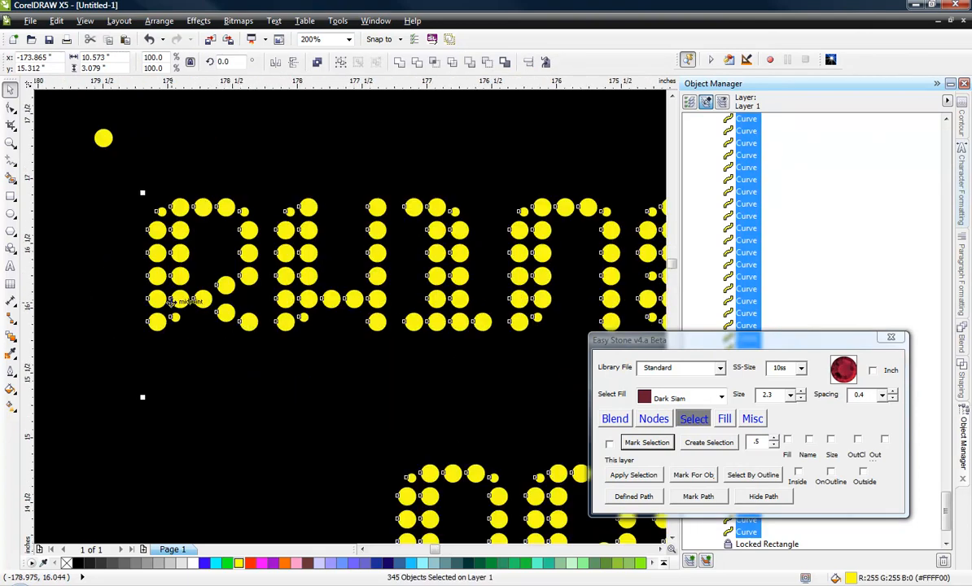
click(620, 421)
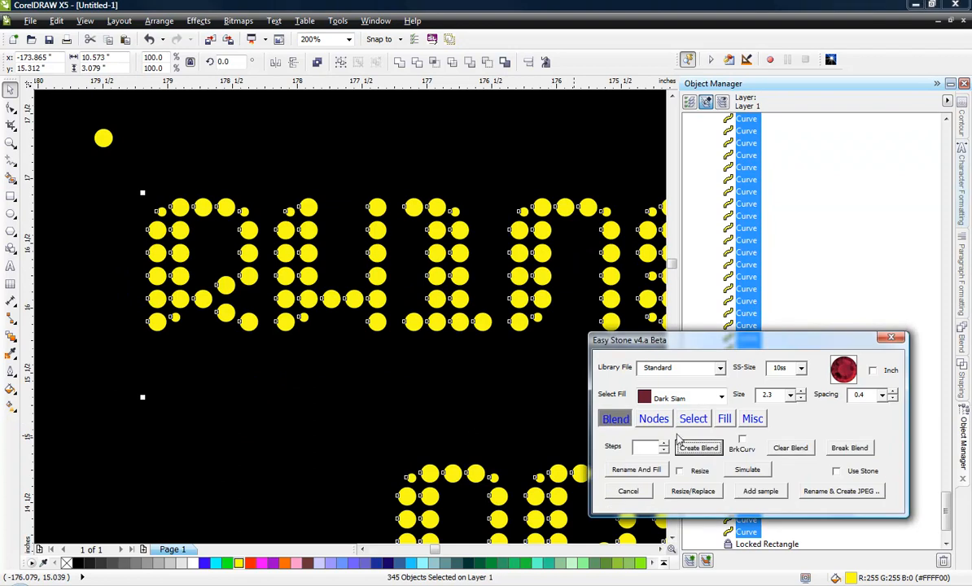
click(694, 420)
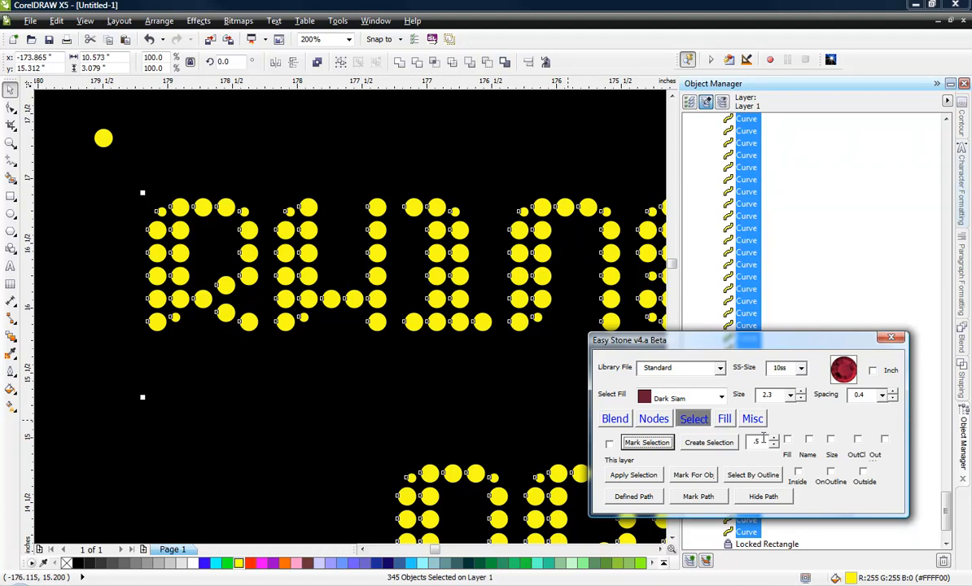
double_click(761, 440)
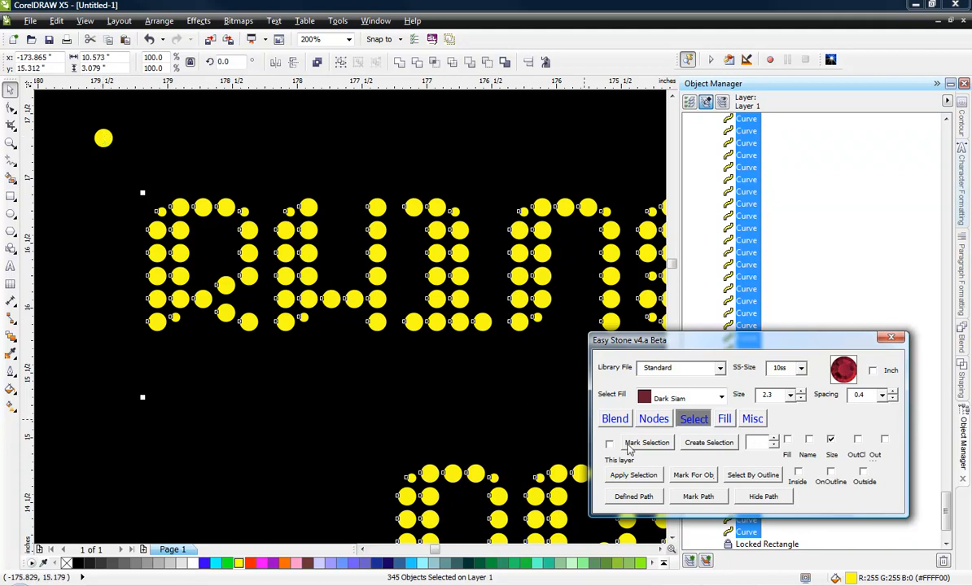
click(704, 444)
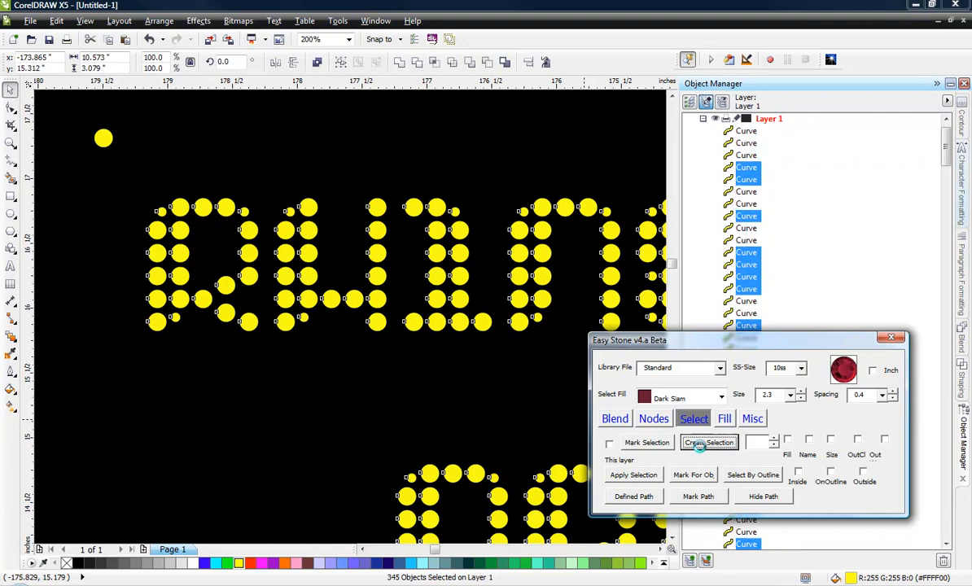
scroll(131, 167, down, 2)
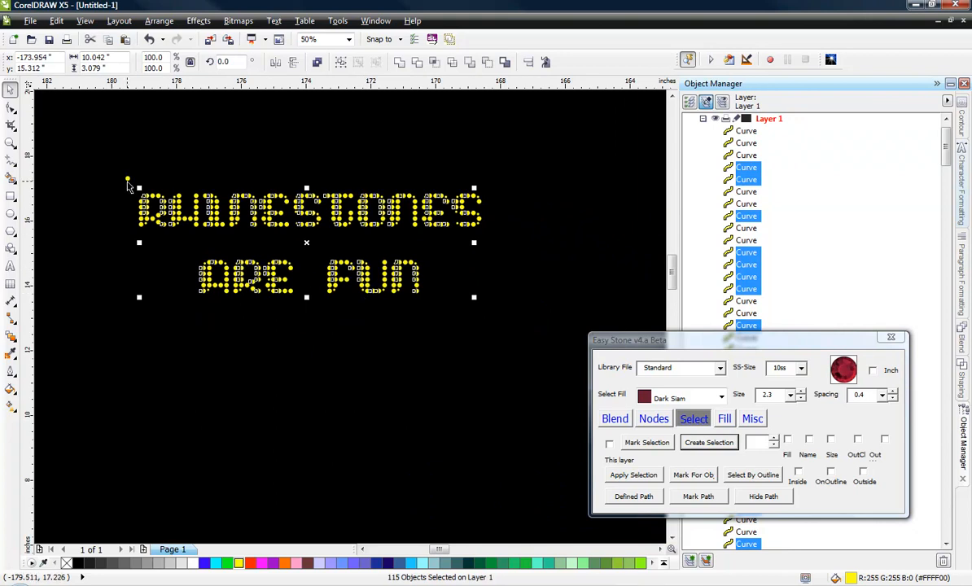
Move the size-matched dots below the text, examine both groups of dots, and undo the move
drag(306, 244, 325, 402)
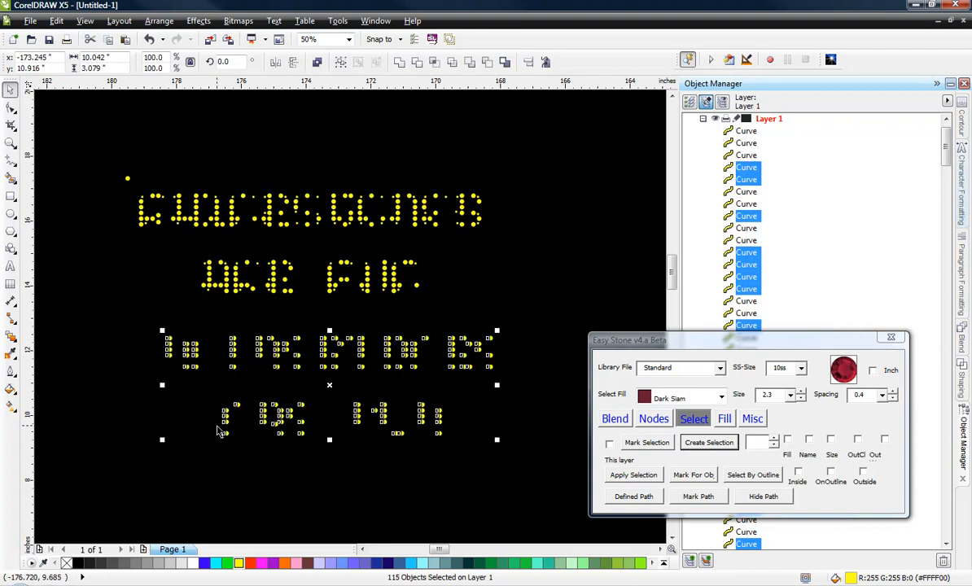
scroll(173, 365, up, 5)
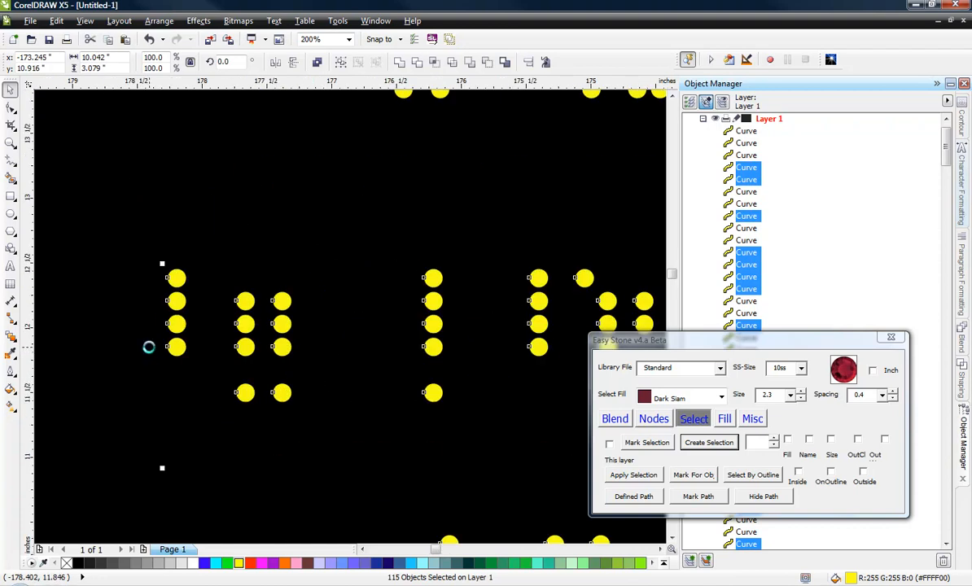
scroll(161, 334, down, 5)
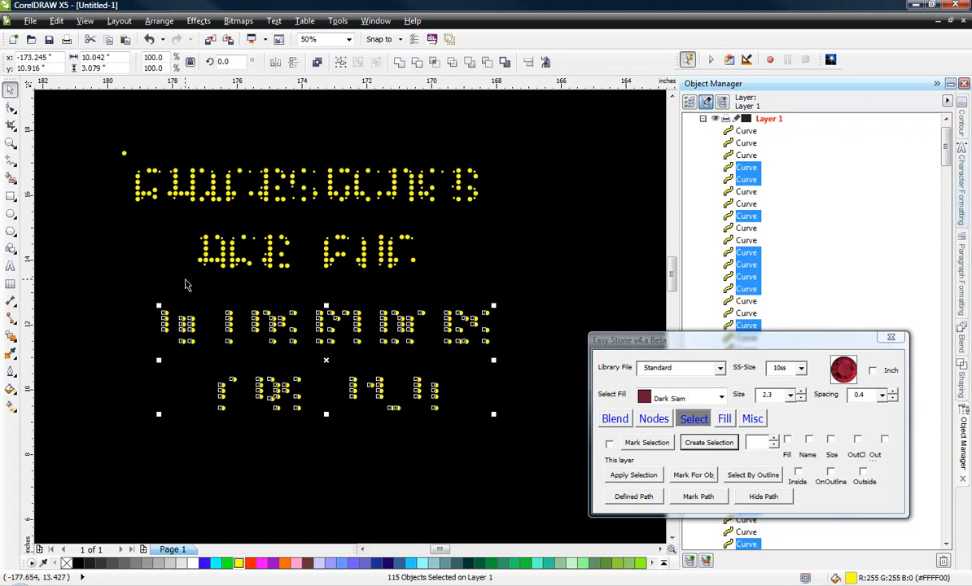
scroll(210, 243, up, 2)
scroll(210, 242, up, 1)
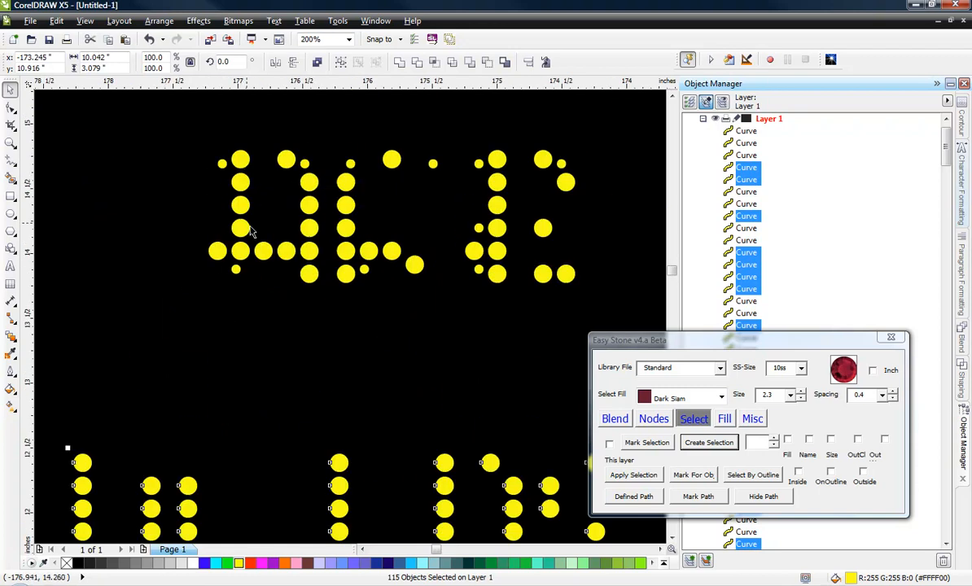
scroll(279, 251, down, 2)
key(ctrl+z)
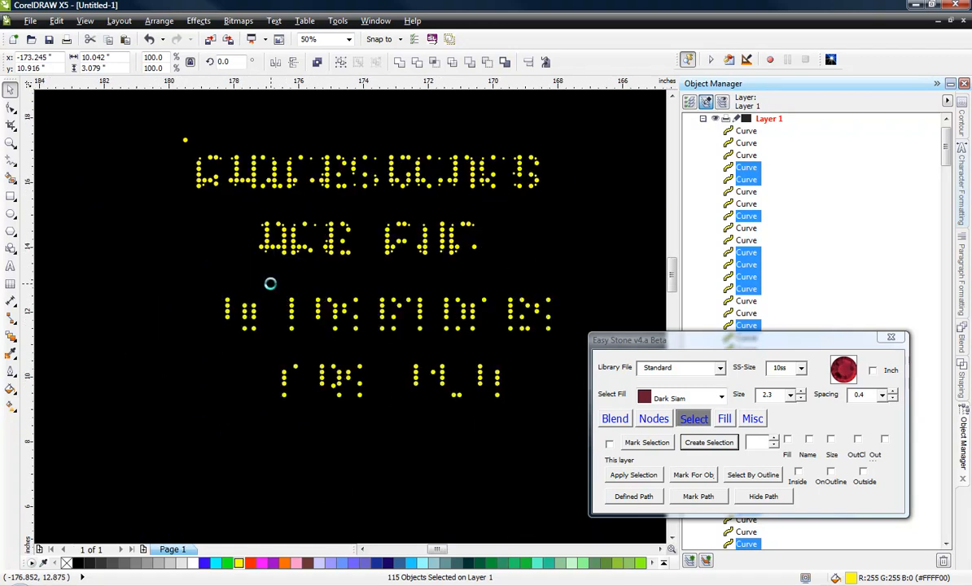
click(271, 284)
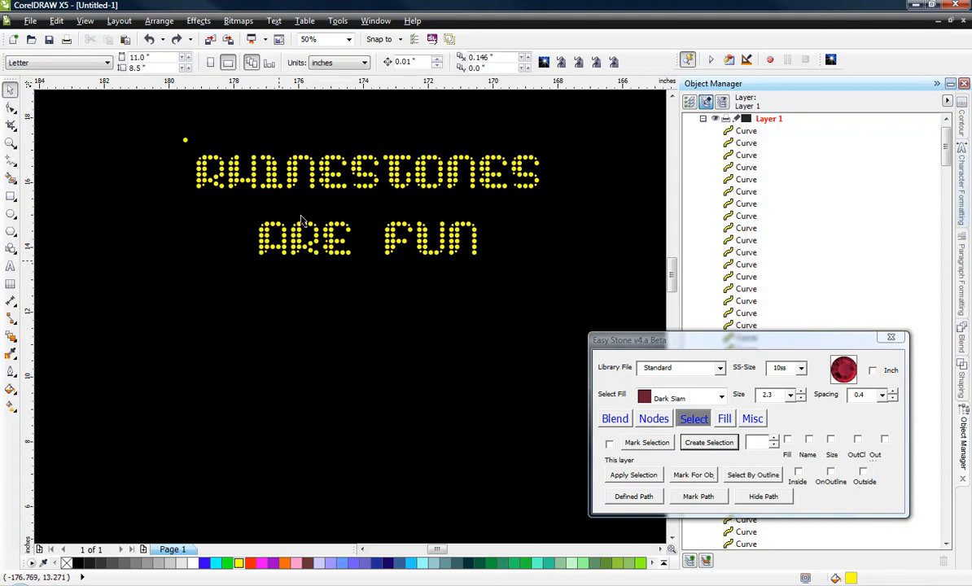
Create a selection of the text's dots that match the marked large dot using a tolerance of .5, checking it with a trial move that is undone
scroll(257, 213, up, 2)
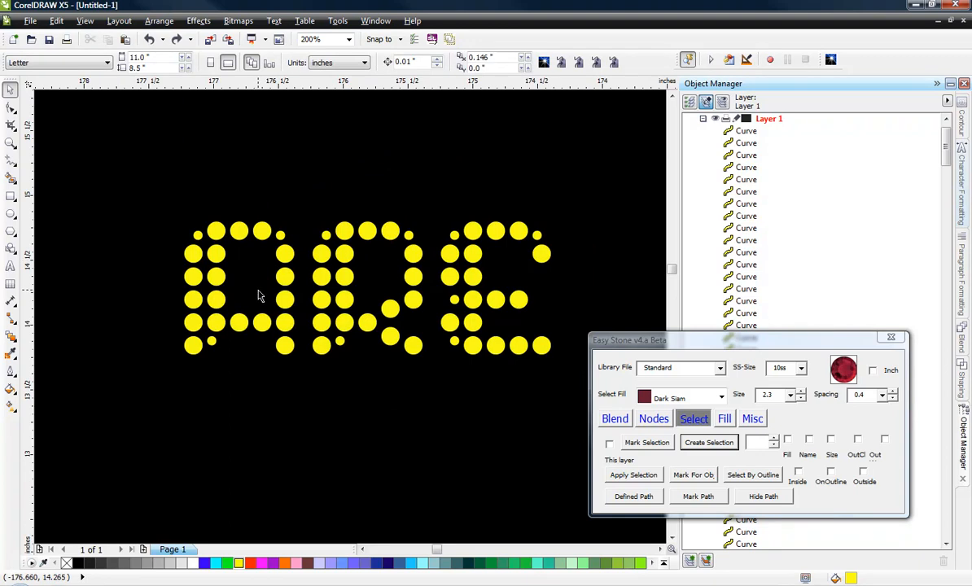
scroll(320, 340, down, 2)
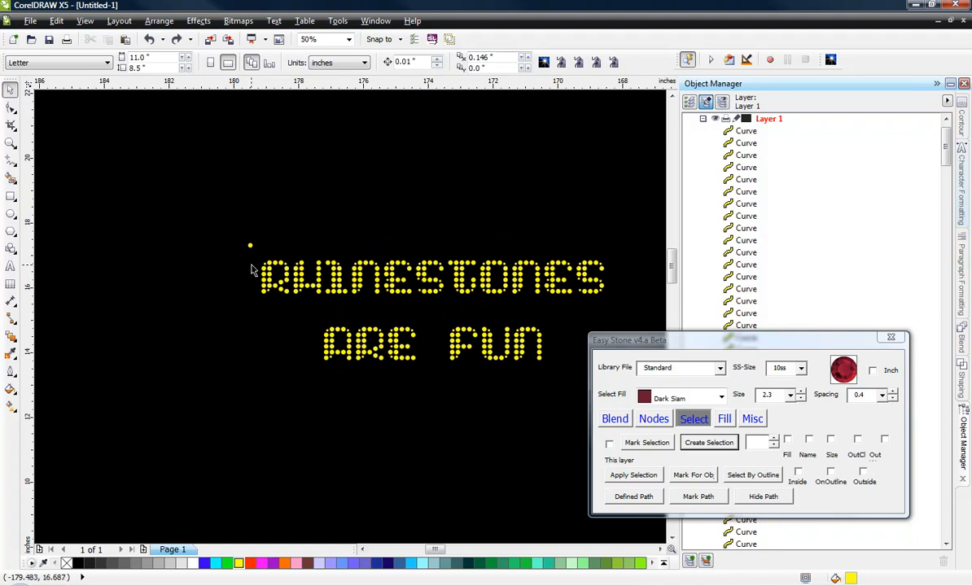
drag(250, 266, 252, 267)
drag(238, 253, 616, 373)
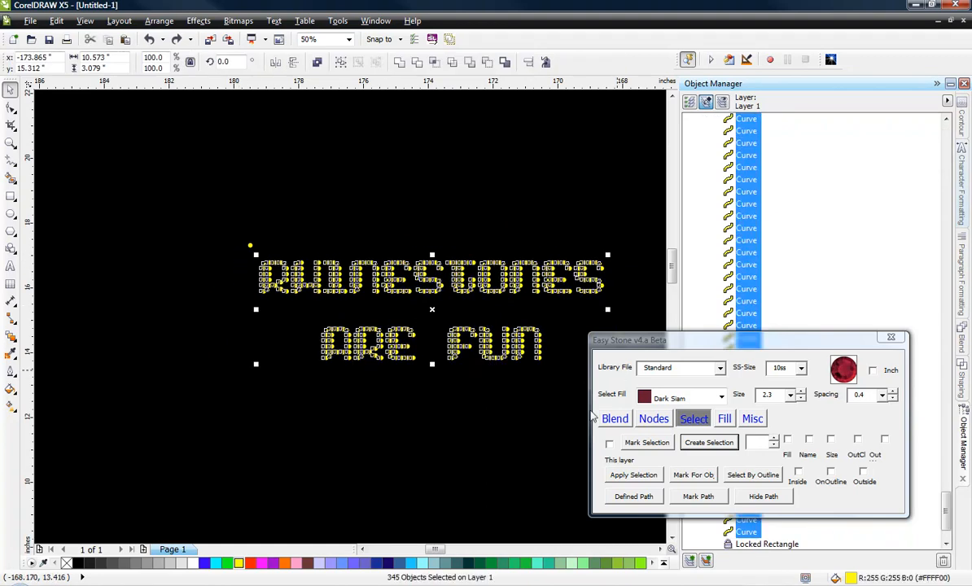
click(757, 442)
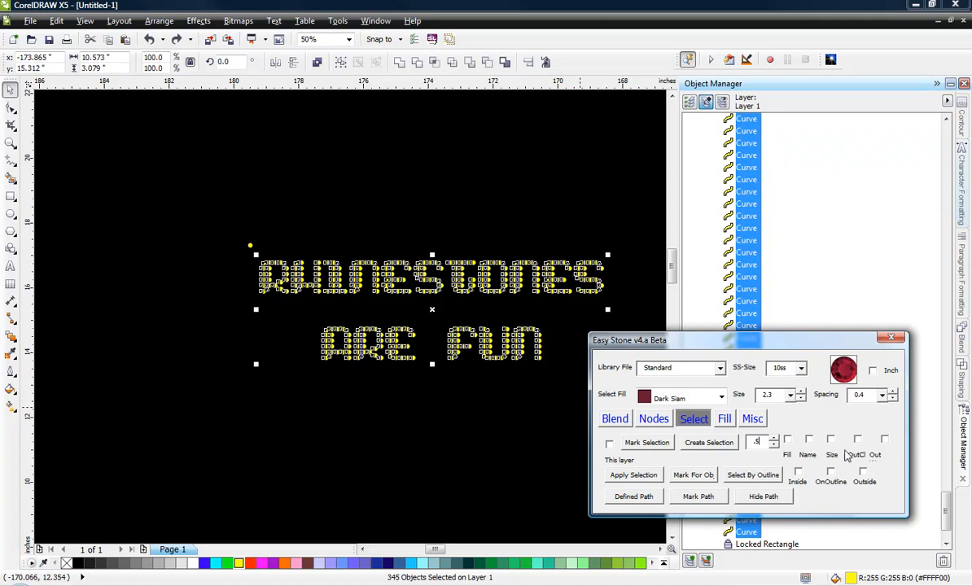
click(708, 442)
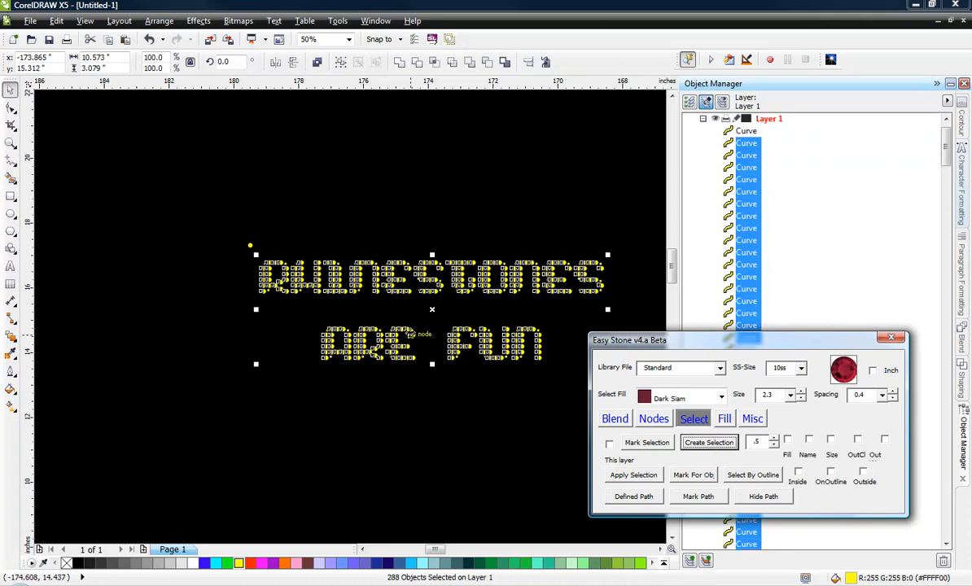
drag(431, 319, 274, 449)
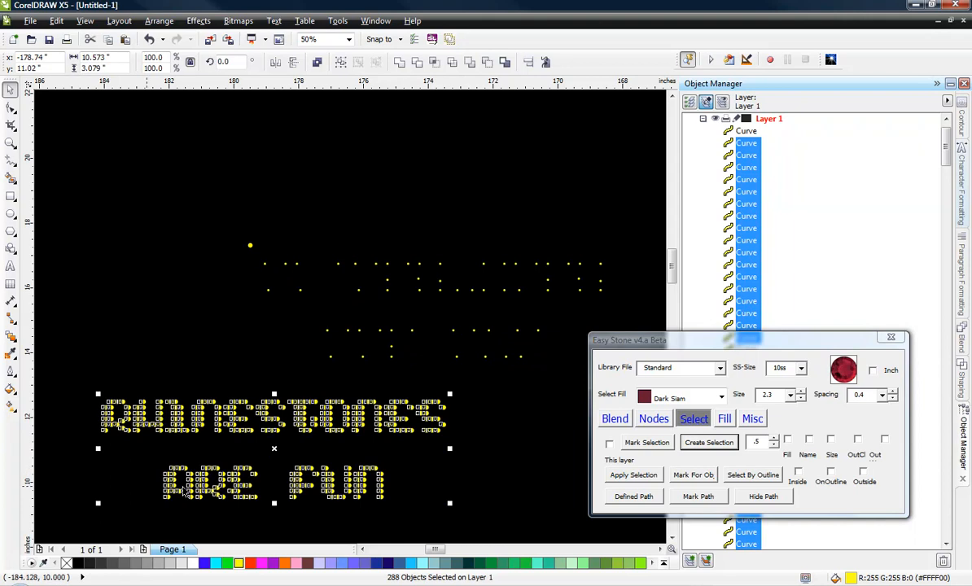
key(ctrl+z)
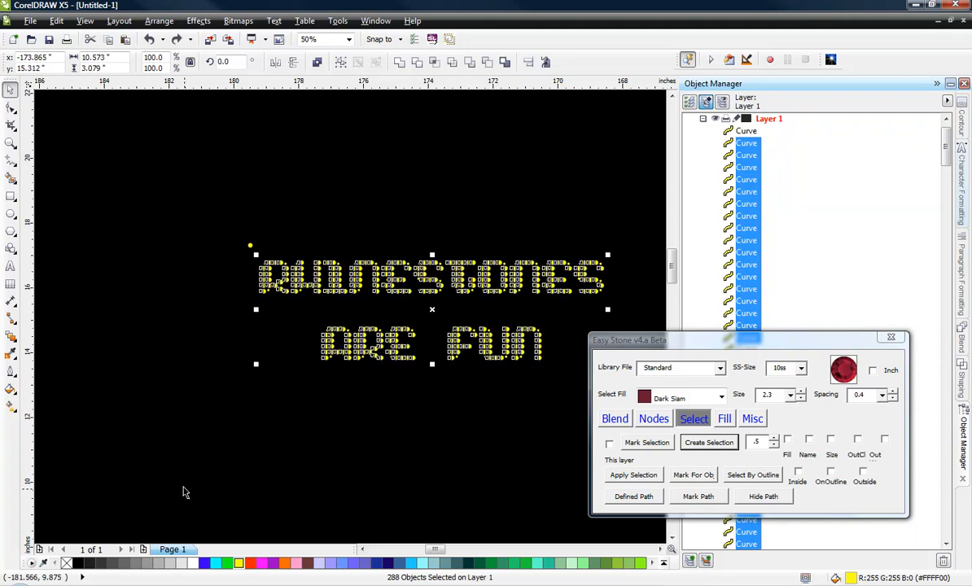
Set the stone size to 3.1 and apply Resize/Replace to the selected large dots
click(615, 419)
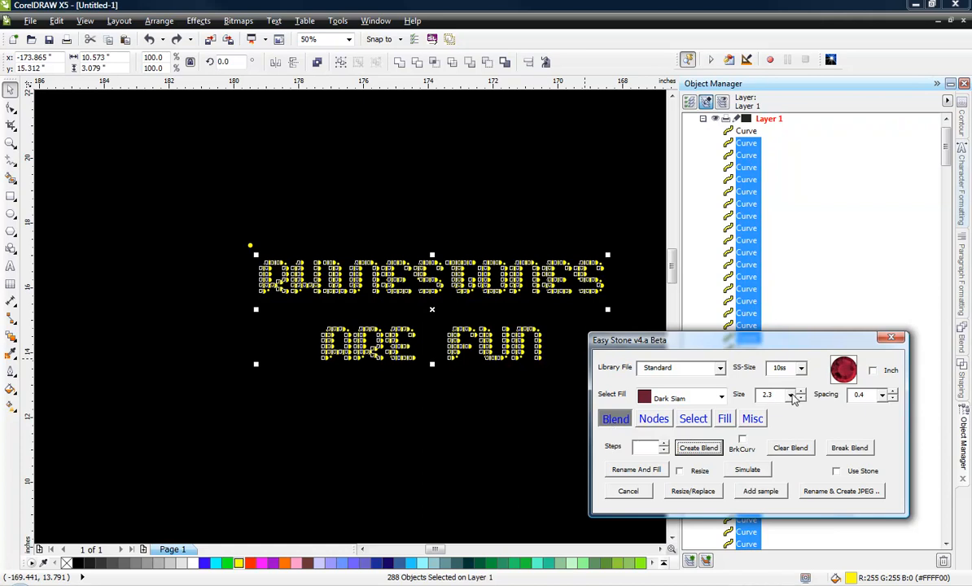
click(791, 396)
click(780, 416)
click(693, 494)
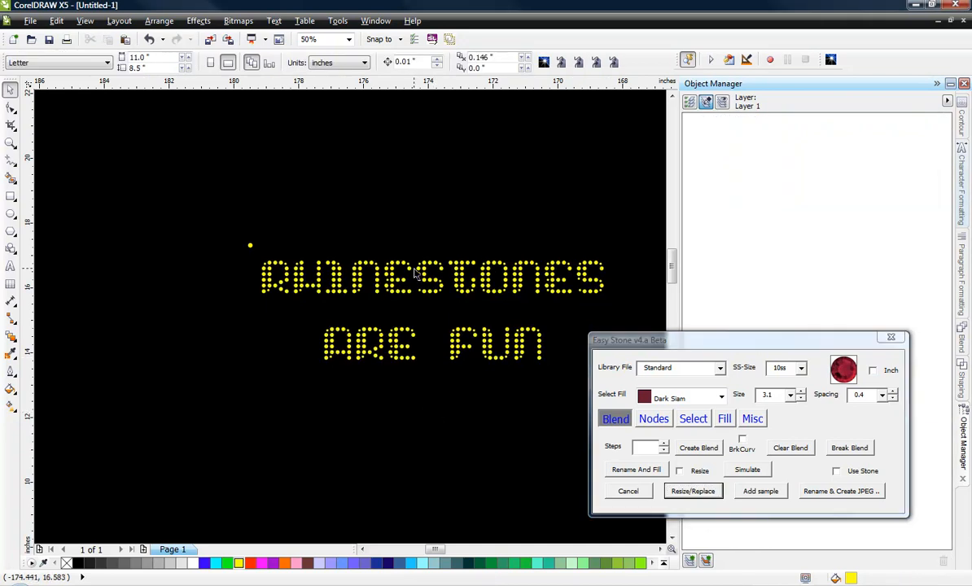
Check the size of one resized large dot in the E of RHINESTONES and deselect it
scroll(398, 291, up, 2)
scroll(352, 329, up, 1)
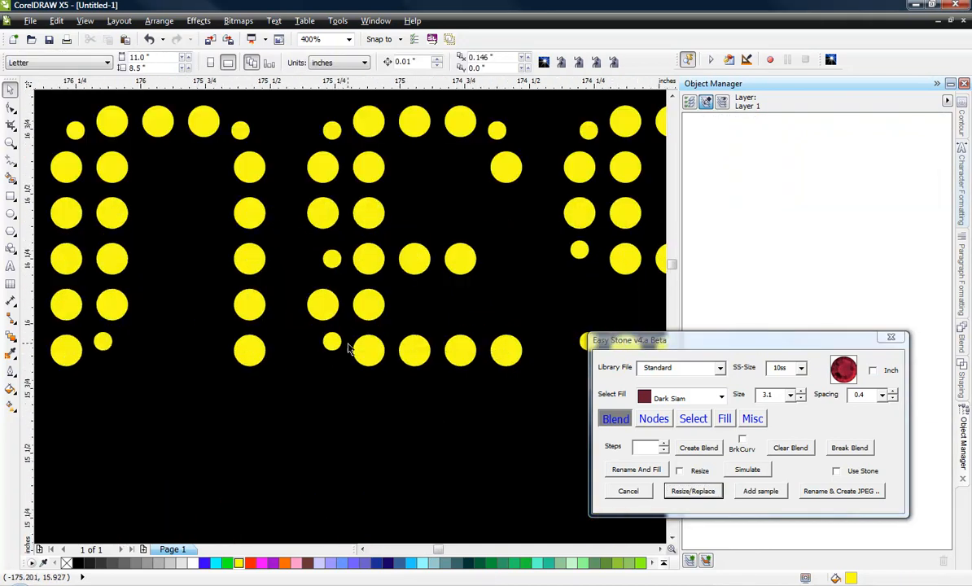
click(369, 359)
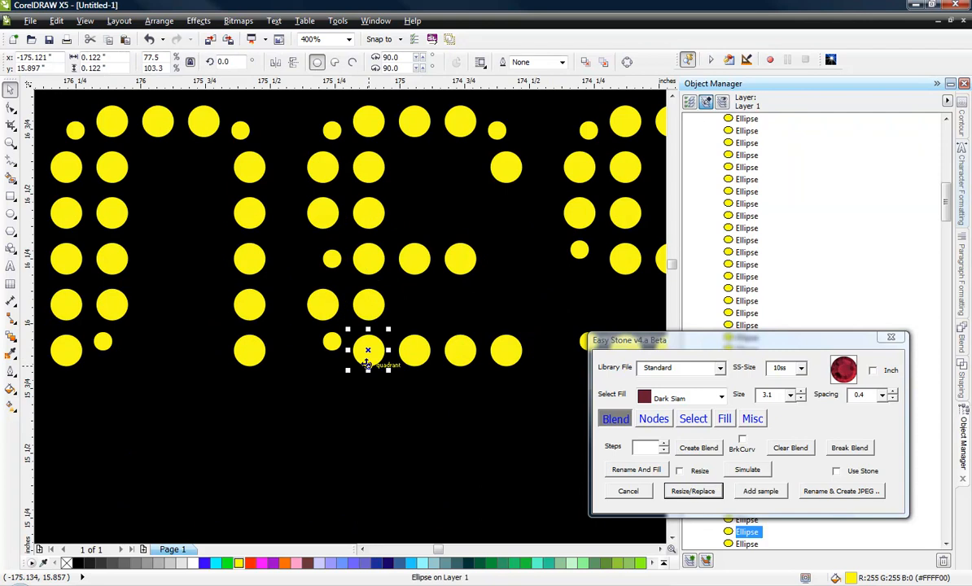
click(390, 436)
Move one small dot from the E of RHINESTONES above the text, mark it as the reference selection and deselect it
scroll(408, 326, down, 1)
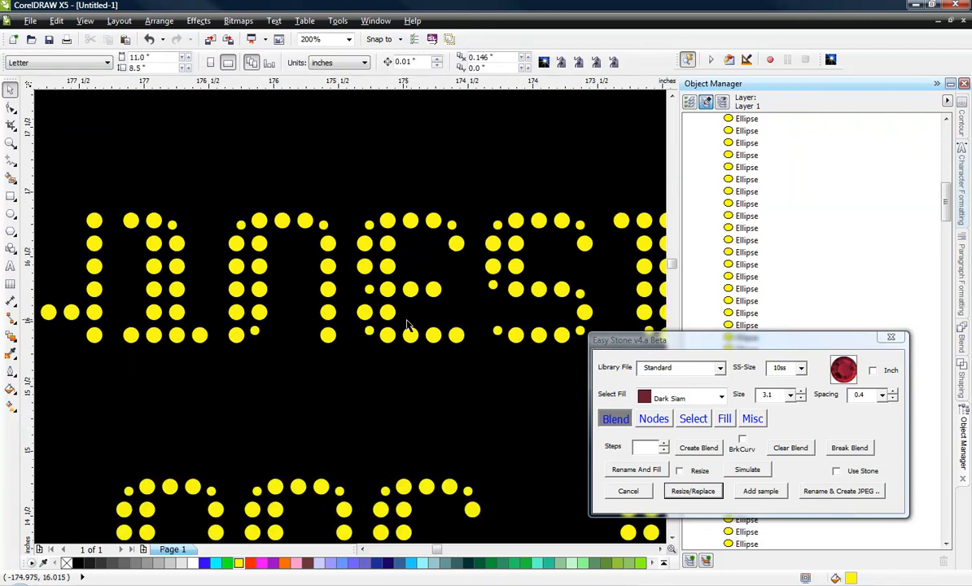
click(368, 330)
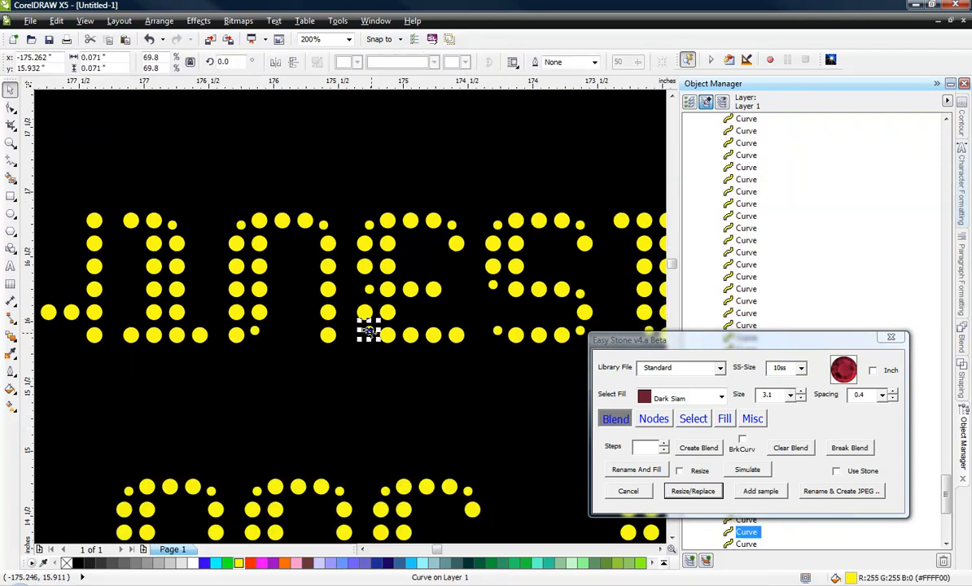
drag(265, 129, 296, 108)
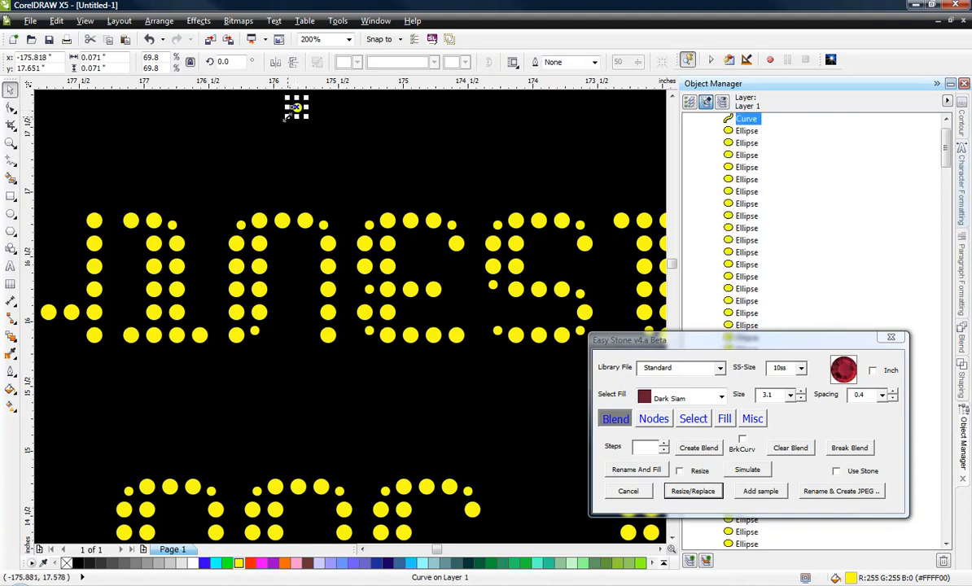
click(682, 418)
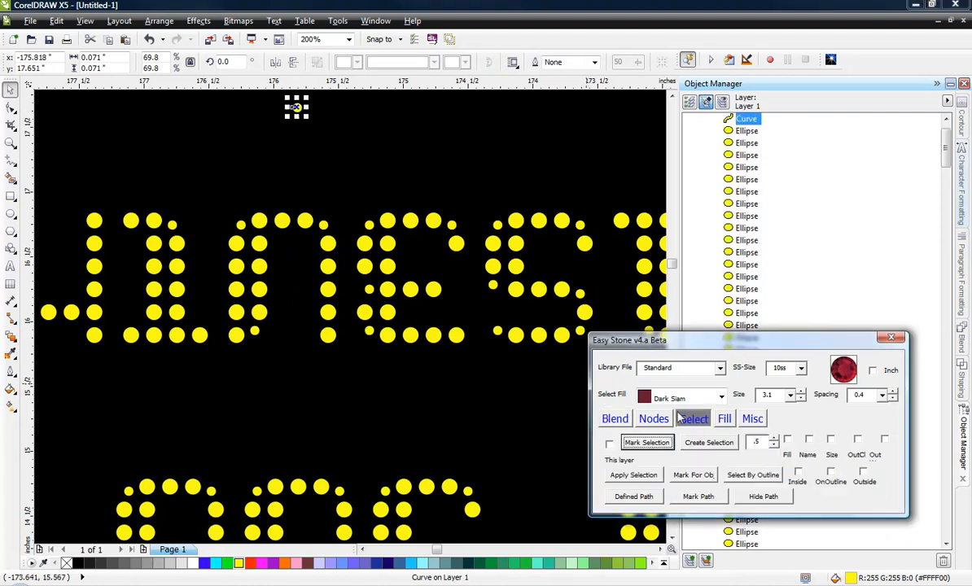
click(482, 176)
Create a selection of the text's dots matching the marked small dot by Size with tolerance .5, checking it with a trial move that is undone
scroll(482, 175, down, 3)
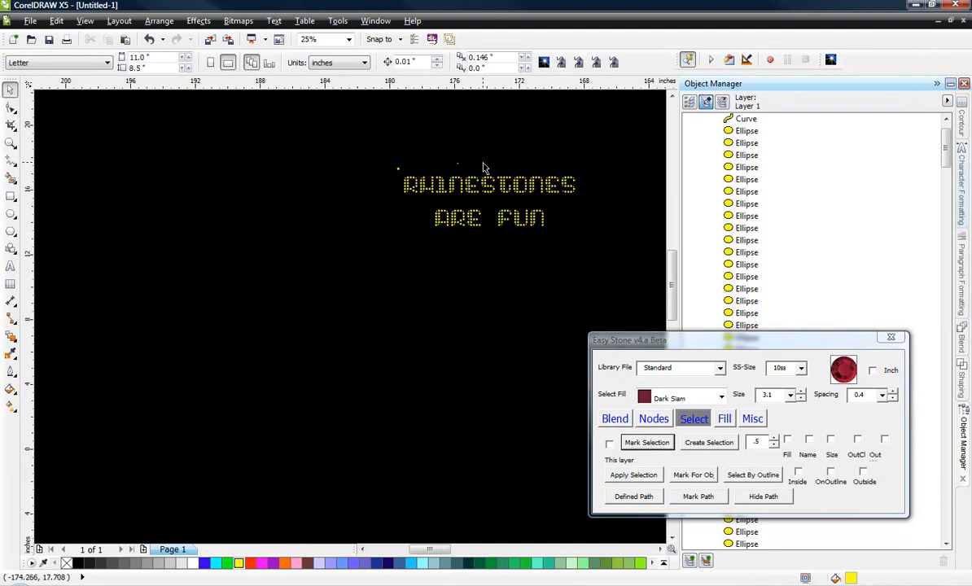
scroll(484, 165, up, 1)
drag(285, 175, 616, 302)
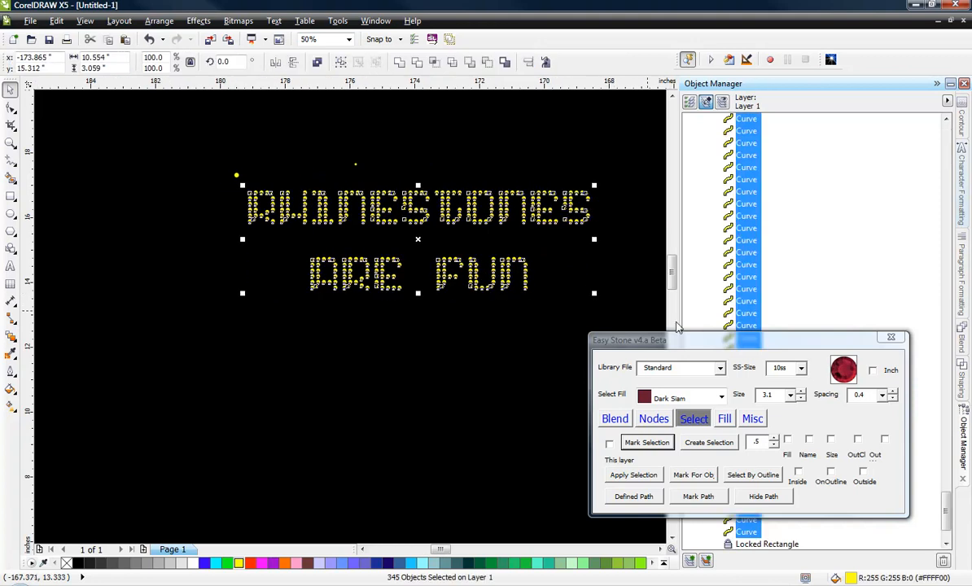
click(830, 439)
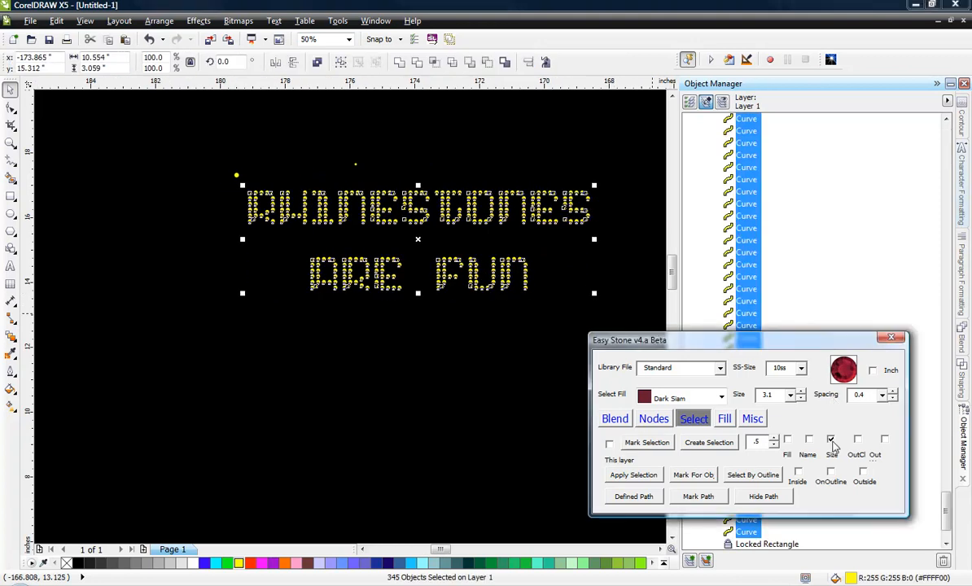
click(709, 444)
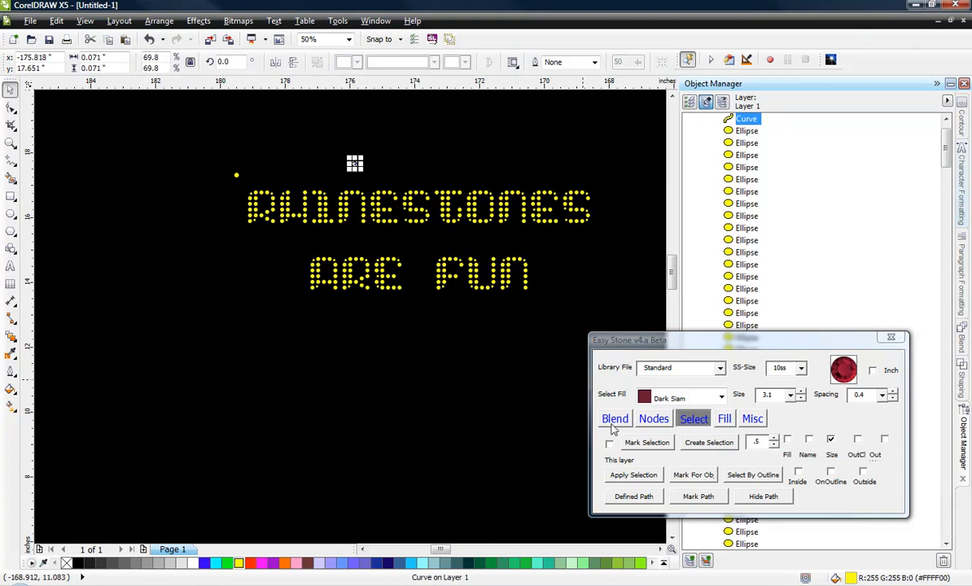
click(199, 319)
drag(193, 316, 594, 192)
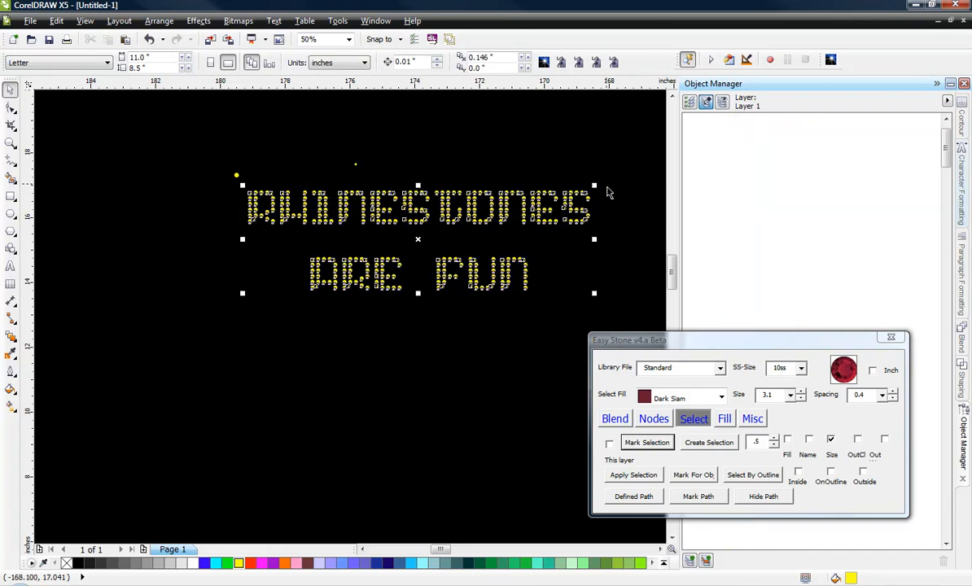
click(716, 446)
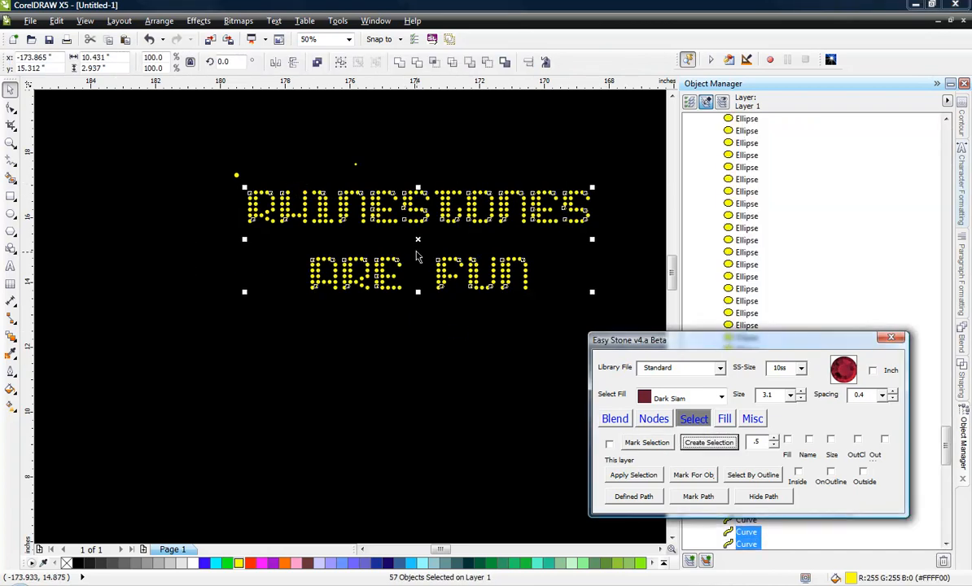
drag(413, 258, 370, 423)
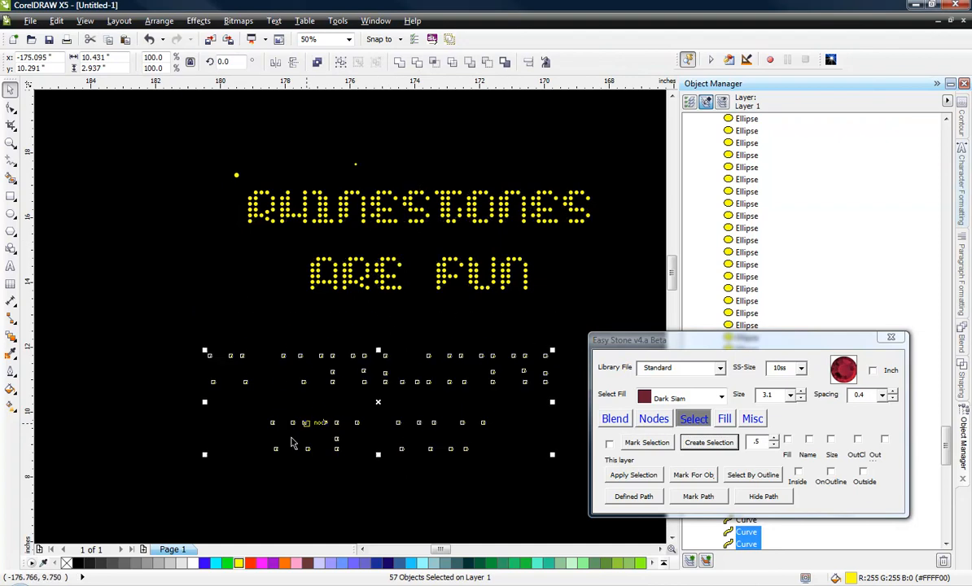
key(ctrl+z)
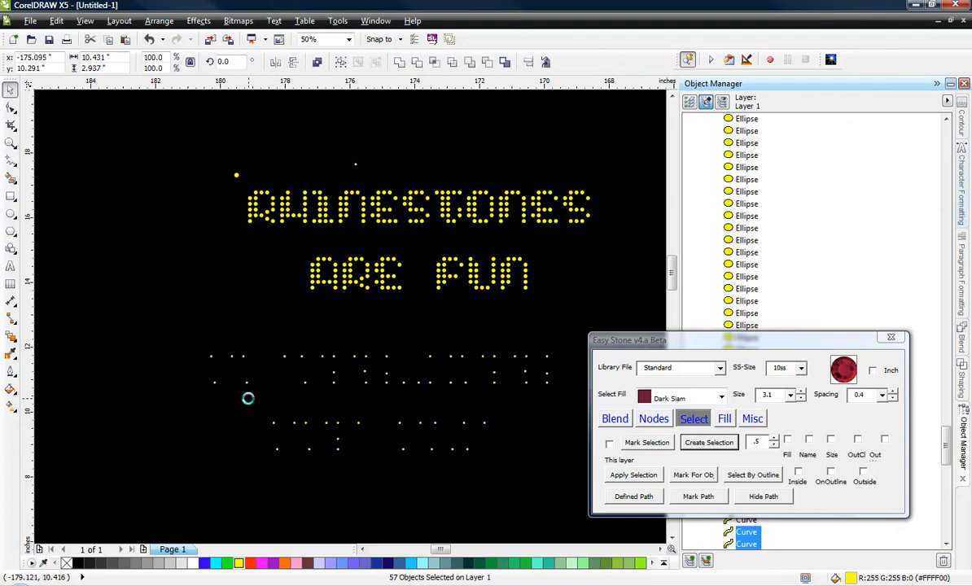
Set the stone size to 2.3 and apply Resize/Replace to the selected small dots
click(789, 395)
click(780, 414)
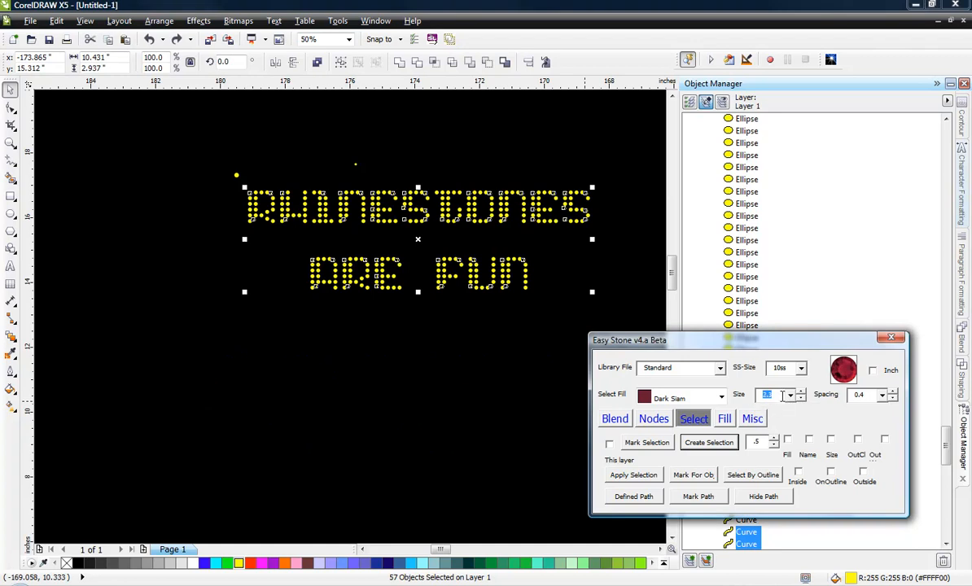
click(625, 419)
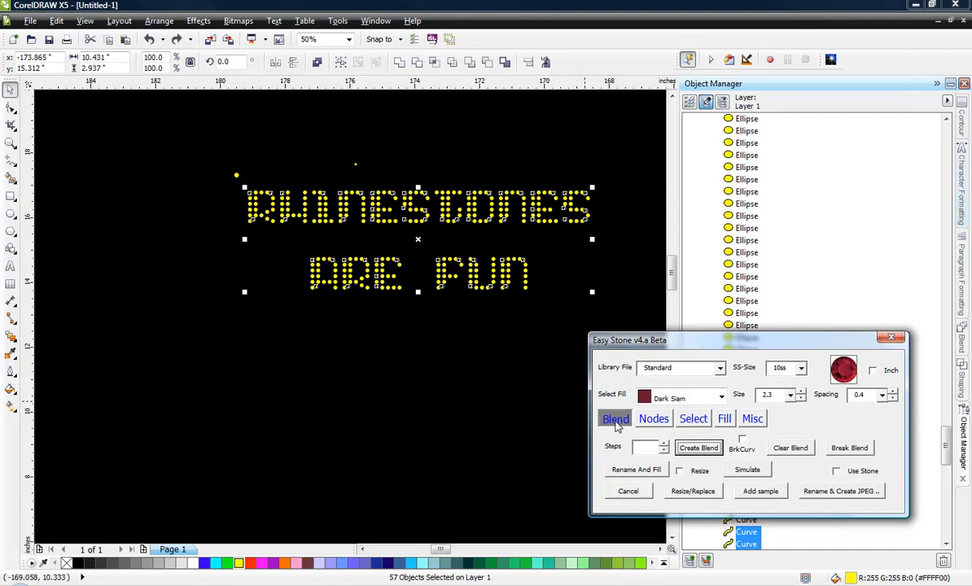
click(700, 496)
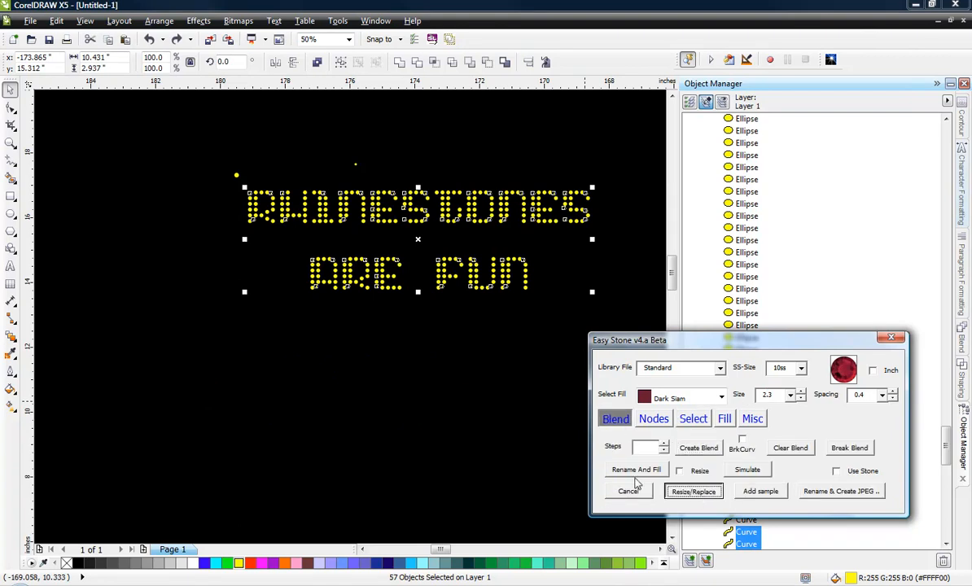
Check the size of one resized small dot in the E of ARE and deselect it
scroll(307, 236, up, 5)
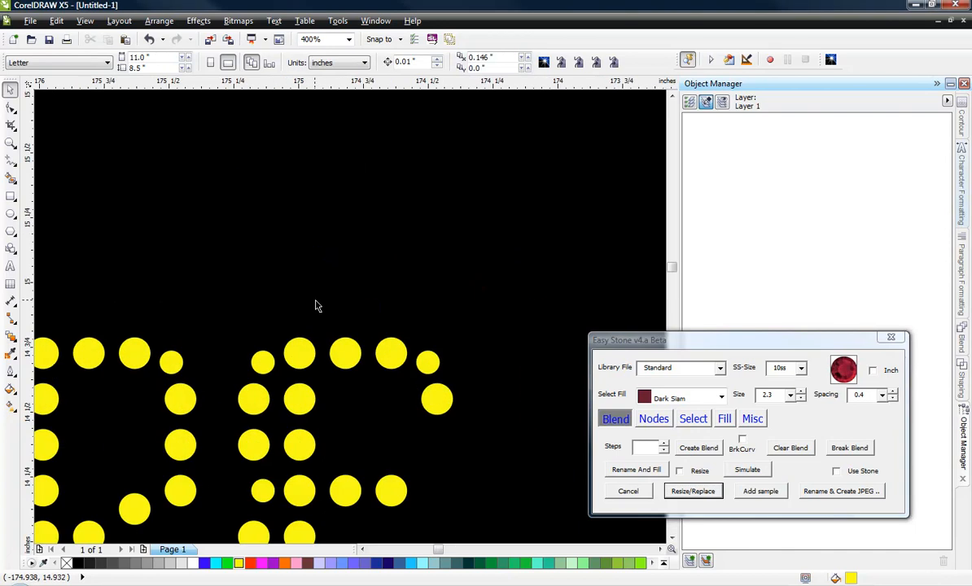
click(265, 363)
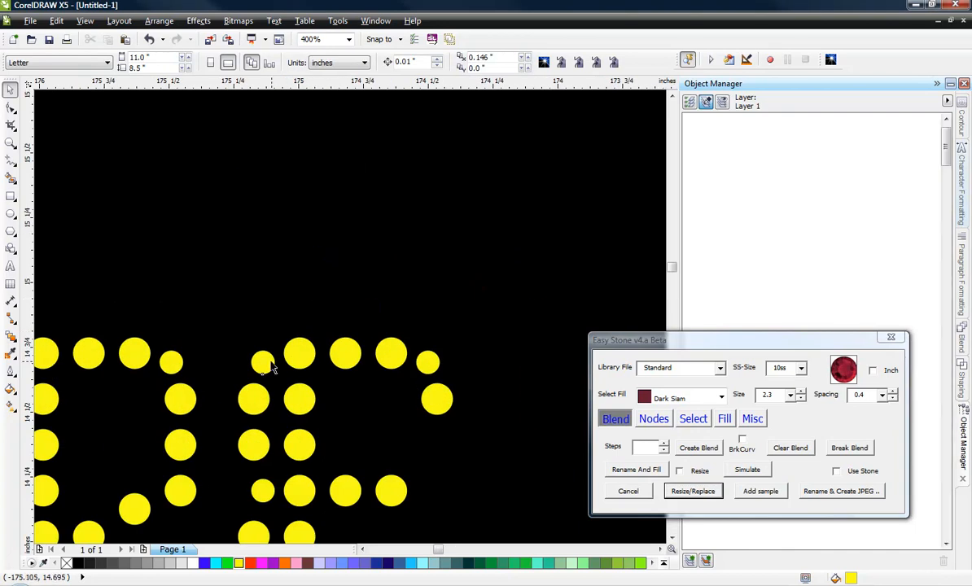
click(303, 267)
Delete the two separate reference dots above the word RHINESTONES
scroll(325, 236, down, 4)
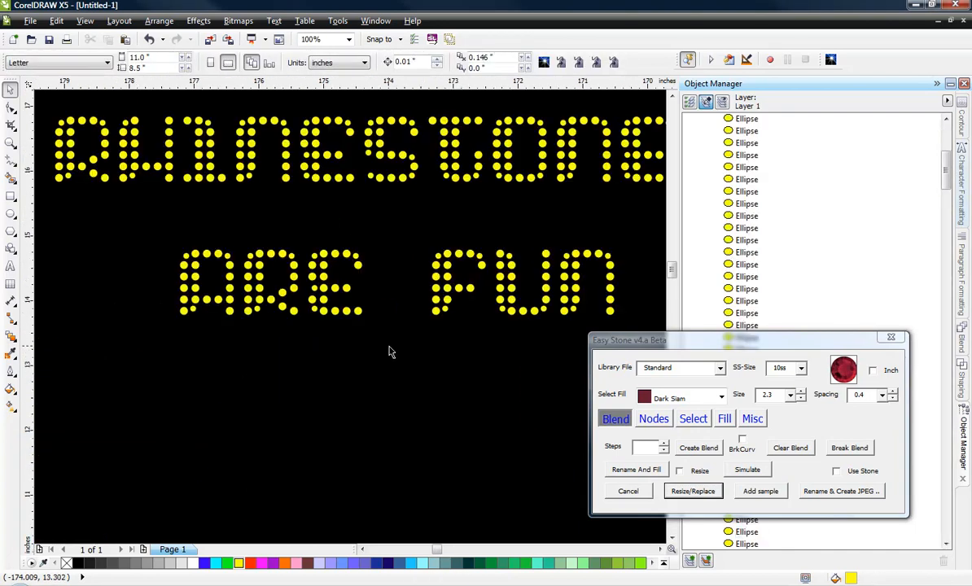
scroll(379, 340, down, 2)
scroll(244, 225, up, 2)
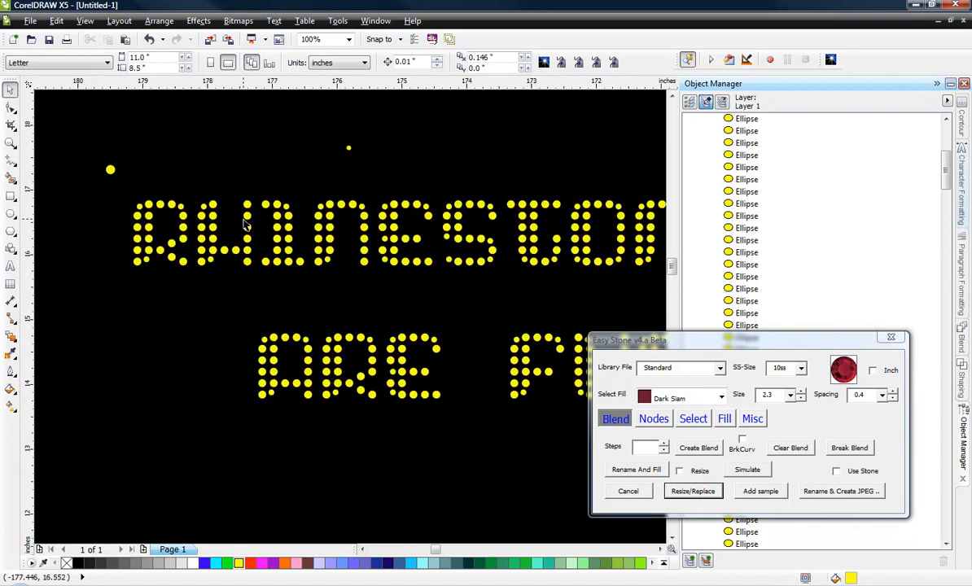
drag(66, 118, 376, 185)
key(Delete)
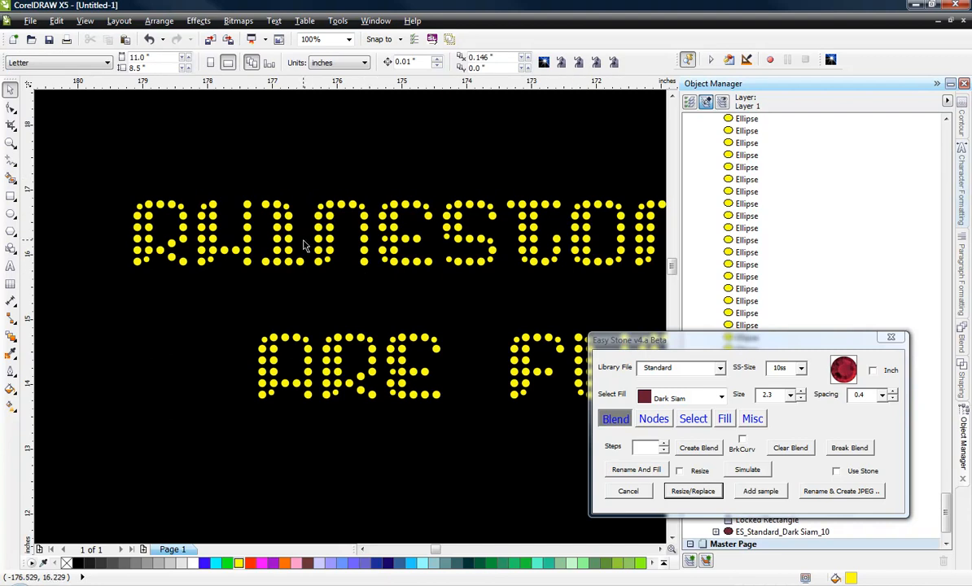
Move one small dot from the first N of RHINESTONES above the text, mark it as the reference selection and deselect it
click(362, 210)
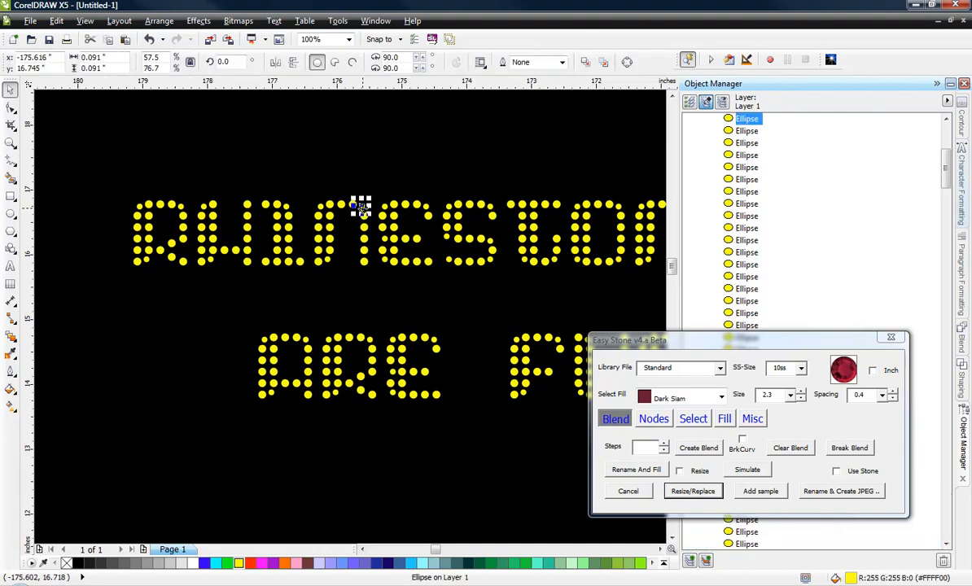
click(357, 201)
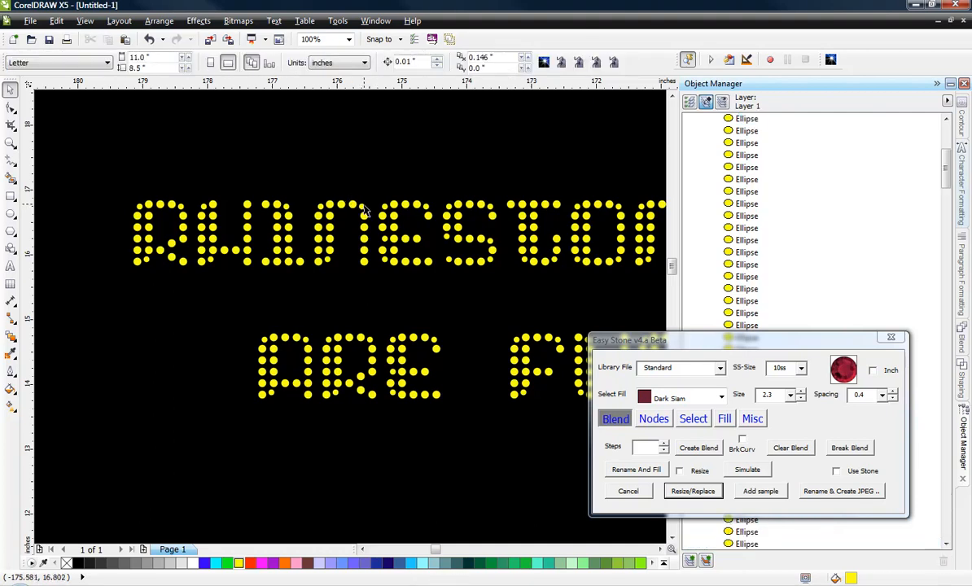
click(359, 127)
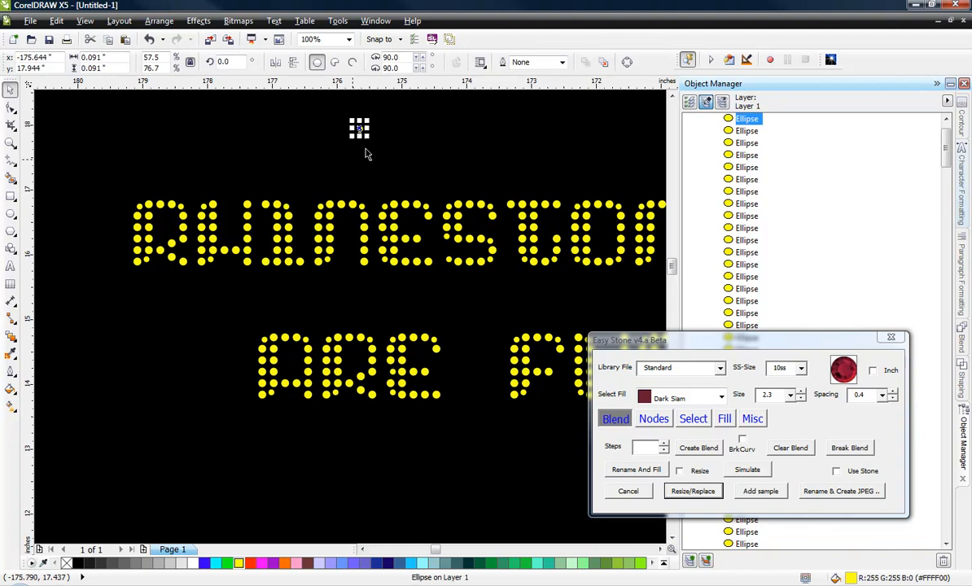
click(689, 419)
click(191, 301)
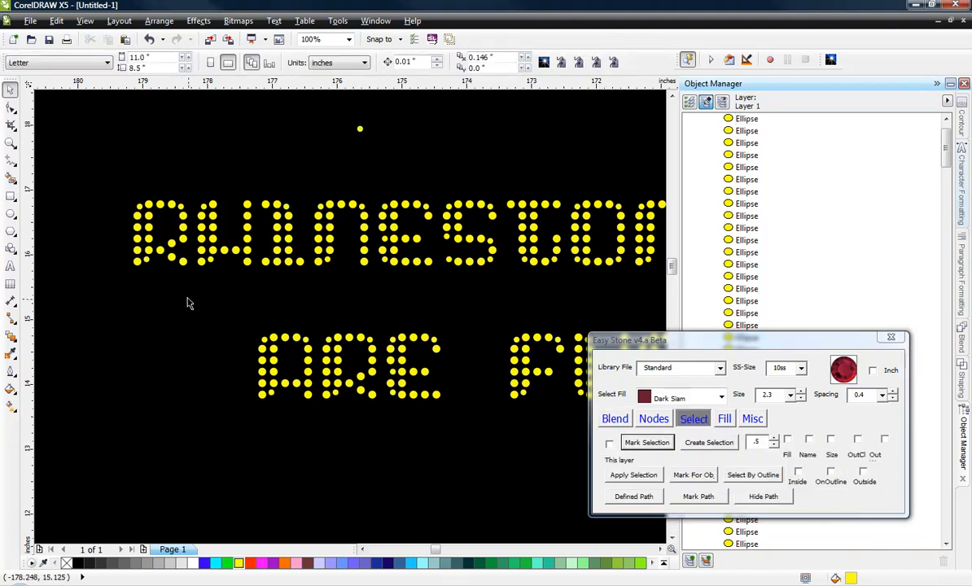
Create a selection of all resized small dots in the text by matching Size with tolerance .5, and undo a trial move of them
scroll(182, 302, down, 2)
drag(113, 209, 542, 411)
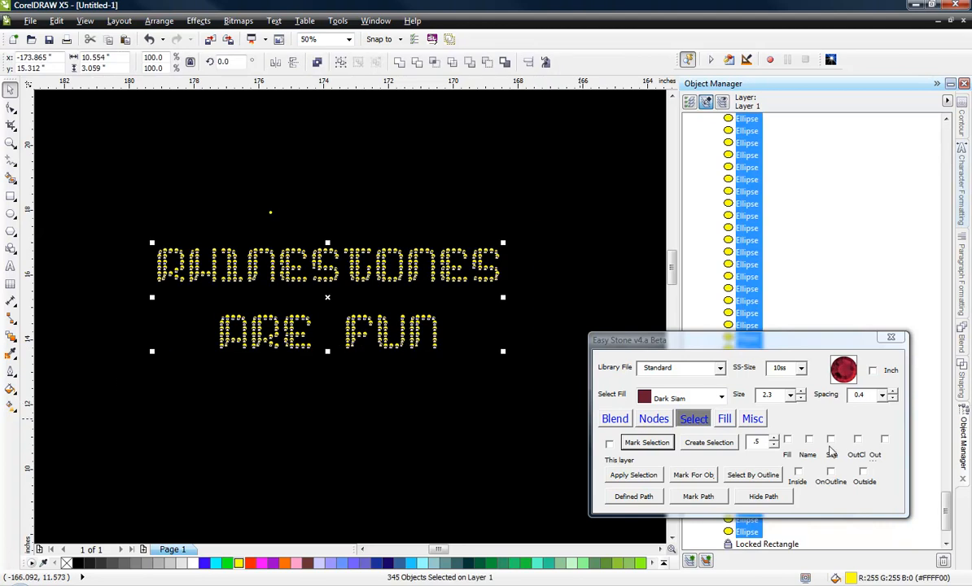
click(829, 441)
click(697, 442)
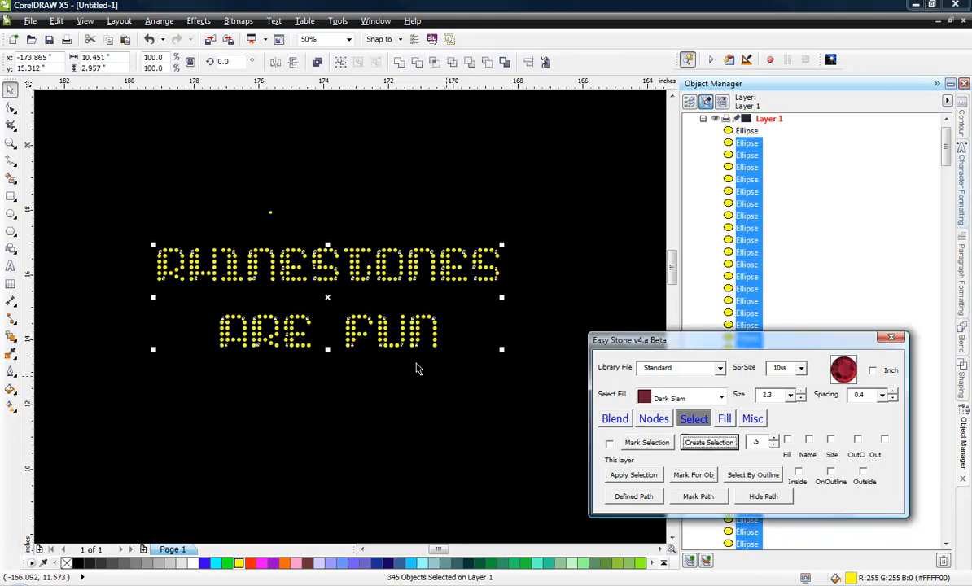
drag(324, 303, 342, 421)
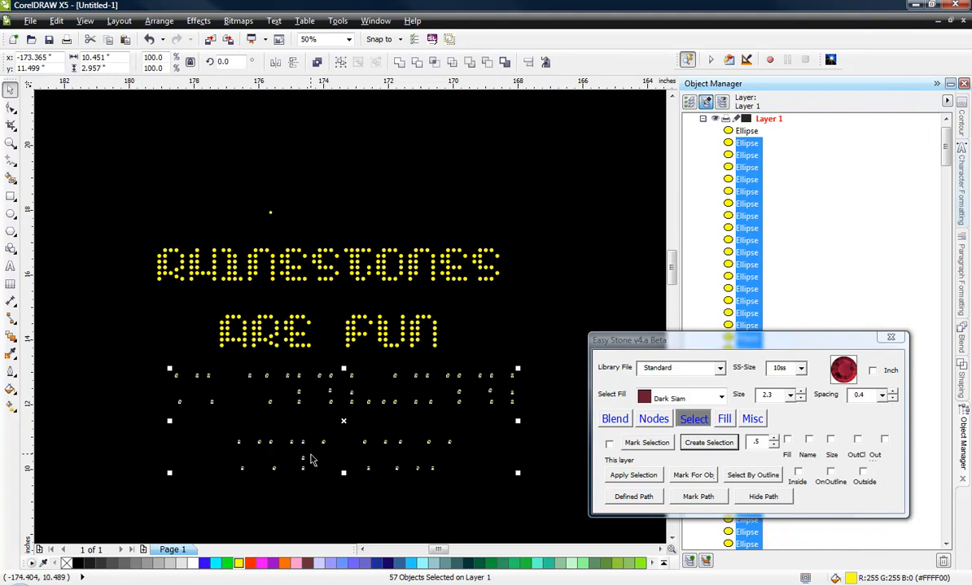
key(ctrl+z)
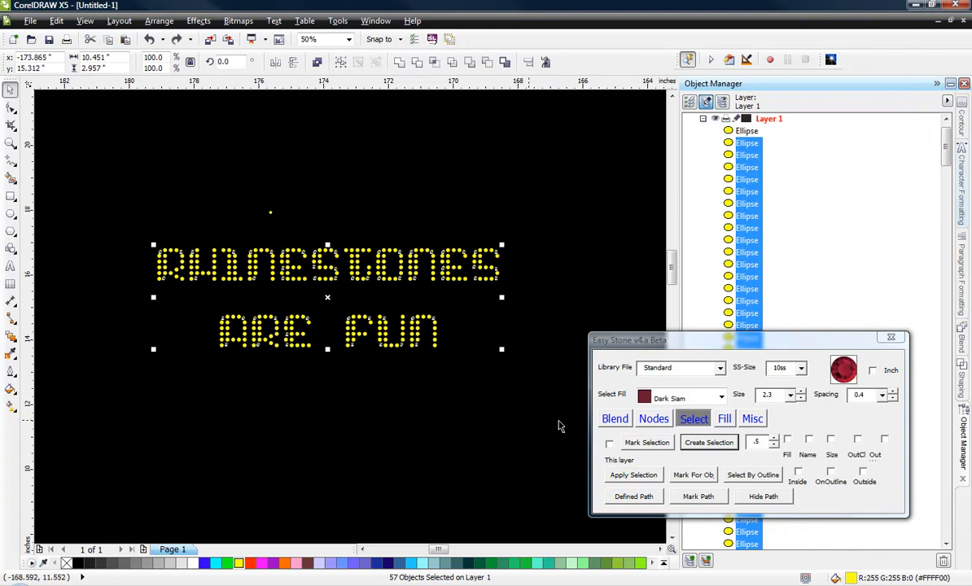
Choose the Dark Siam fill, apply Rename And Fill to the selected small dots and deselect them
click(615, 421)
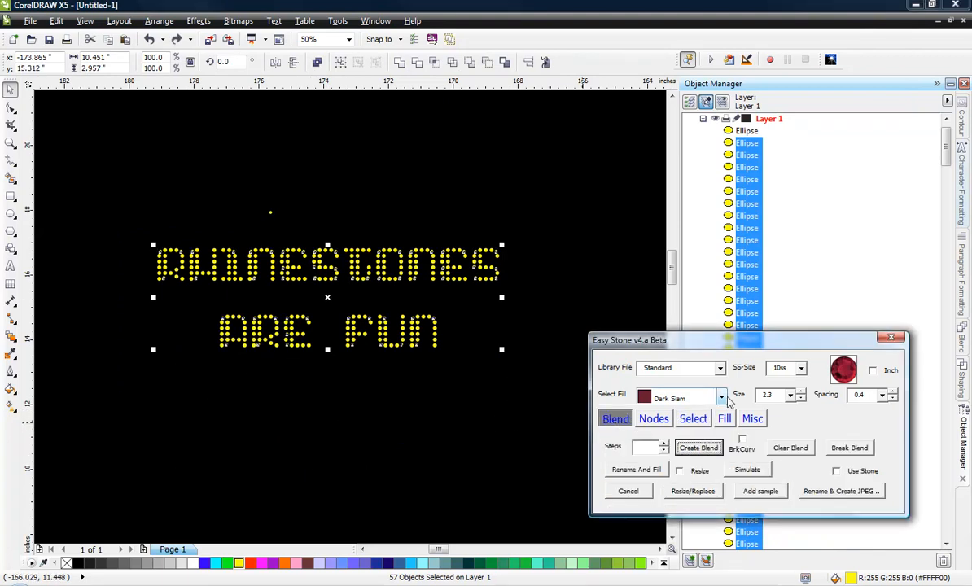
click(693, 397)
scroll(688, 483, up, 3)
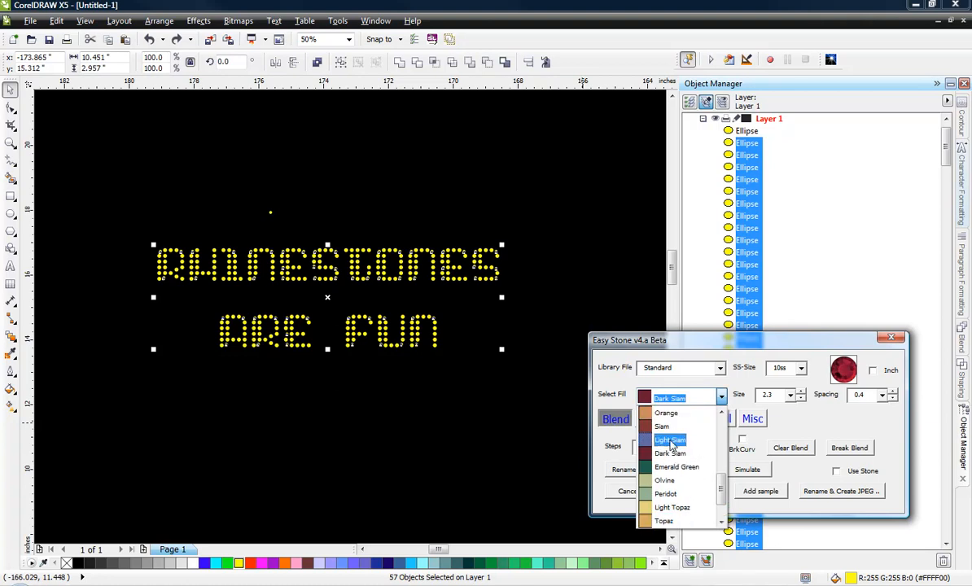
click(675, 454)
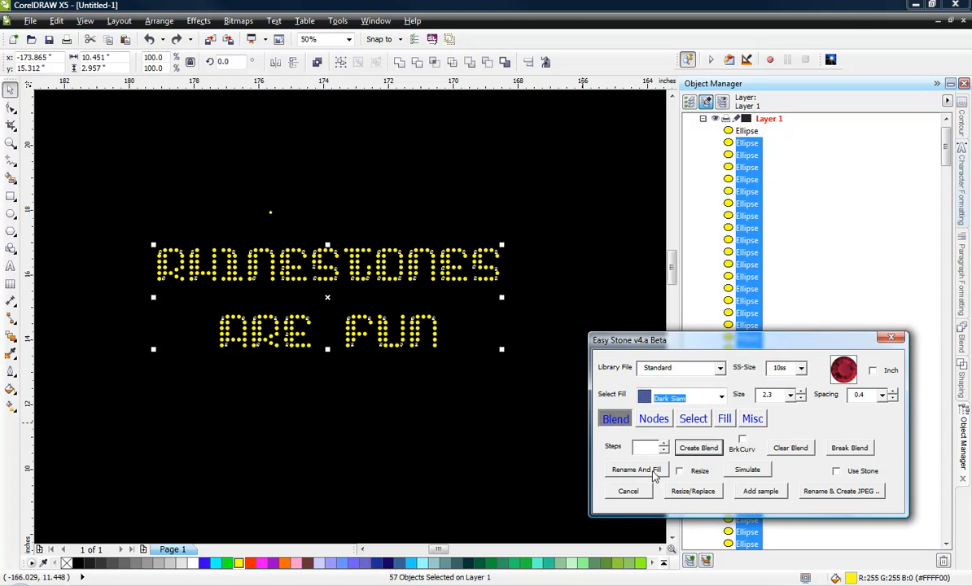
click(636, 469)
click(319, 347)
scroll(269, 354, up, 2)
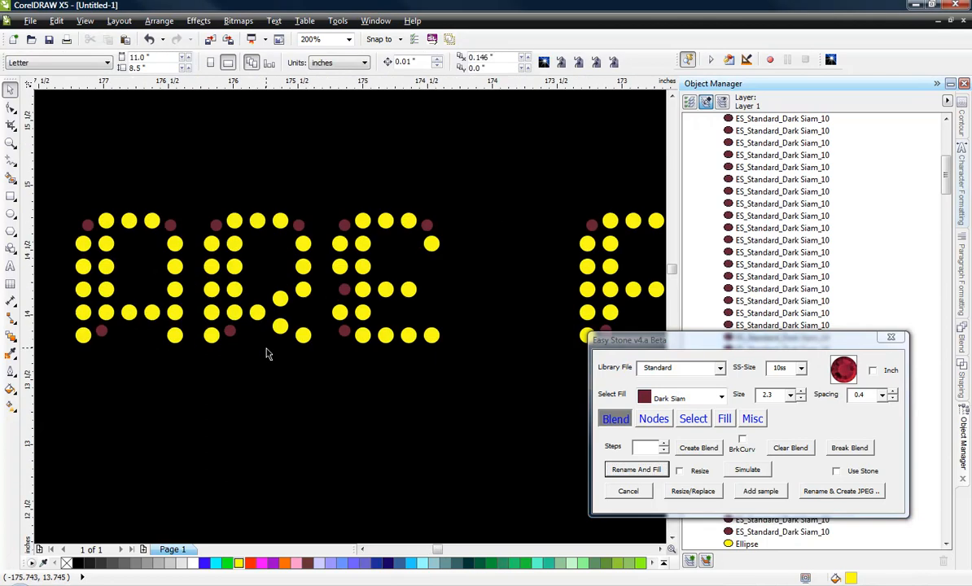
Move one large yellow dot from the E of ARE below the text, mark it as the reference selection and deselect it
scroll(269, 354, down, 1)
click(349, 342)
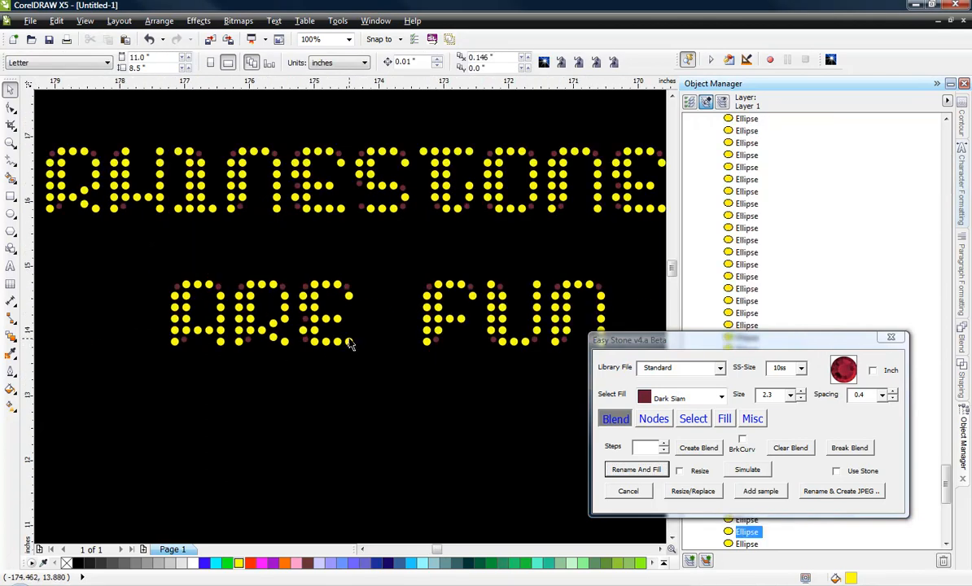
scroll(354, 348, down, 1)
click(382, 370)
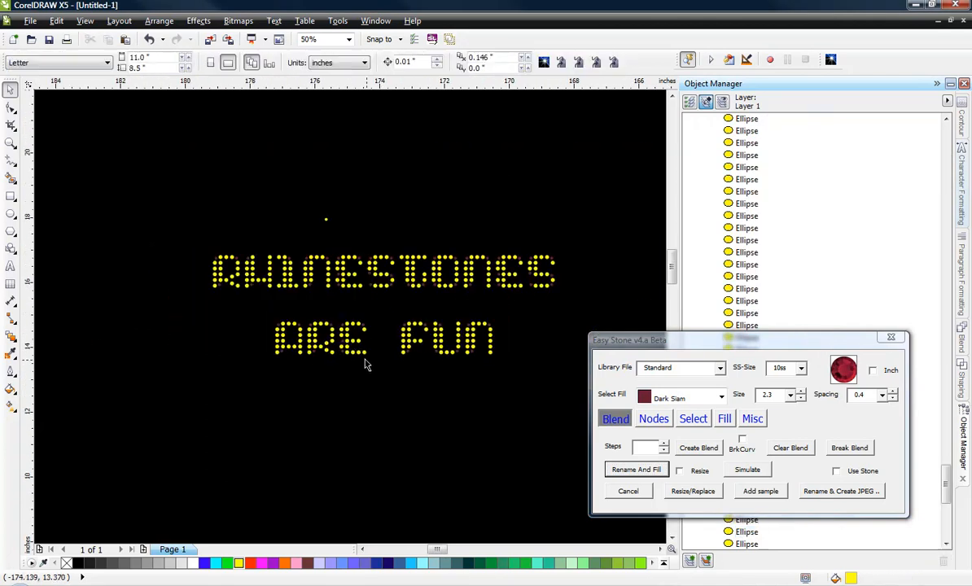
click(364, 416)
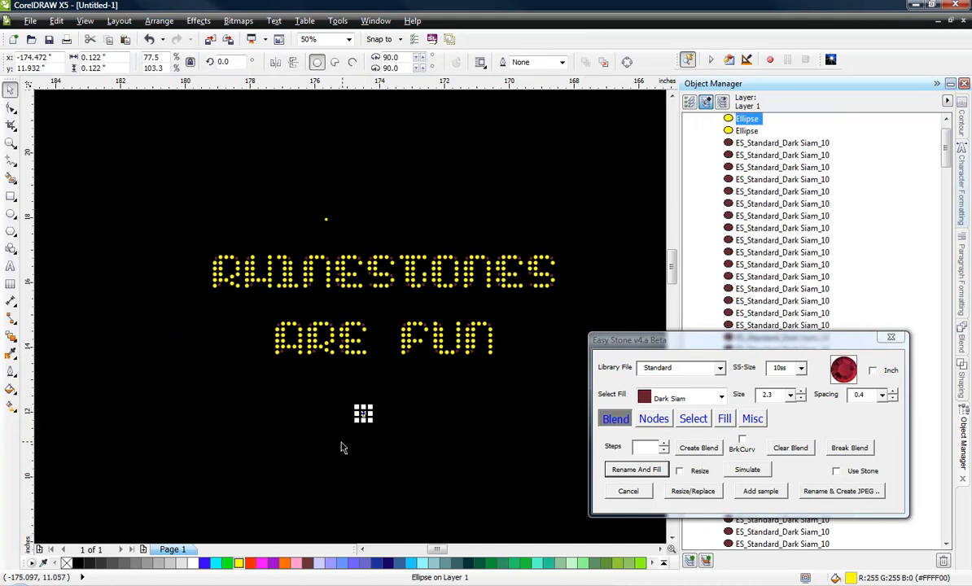
click(692, 422)
click(634, 443)
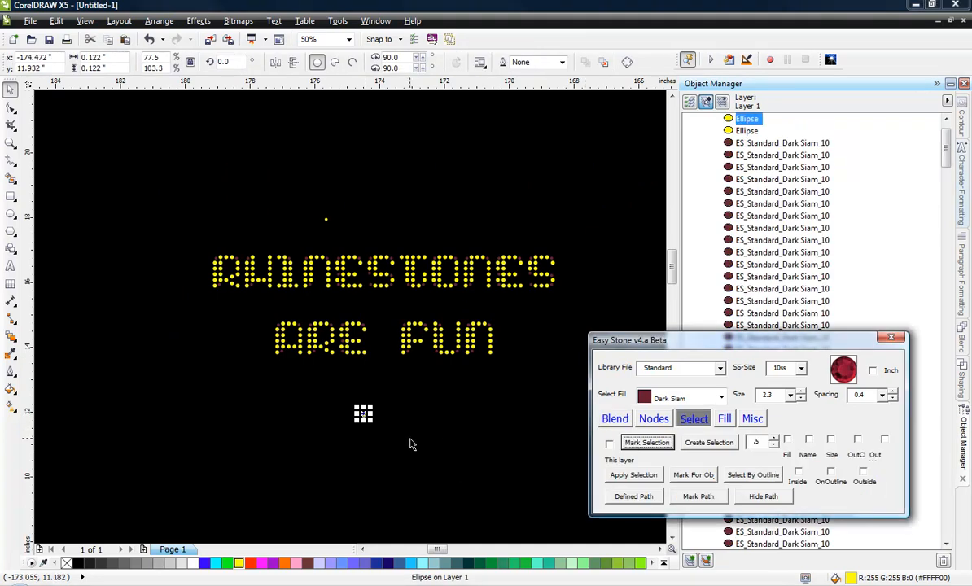
click(411, 445)
Create a selection of the text's dots that match the marked yellow dot by Fill
drag(180, 240, 590, 375)
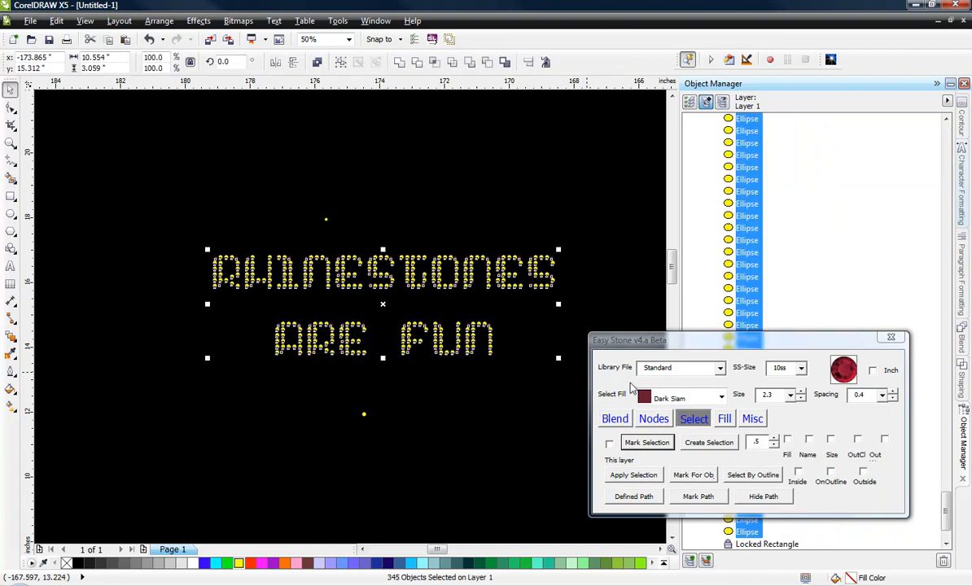
click(787, 441)
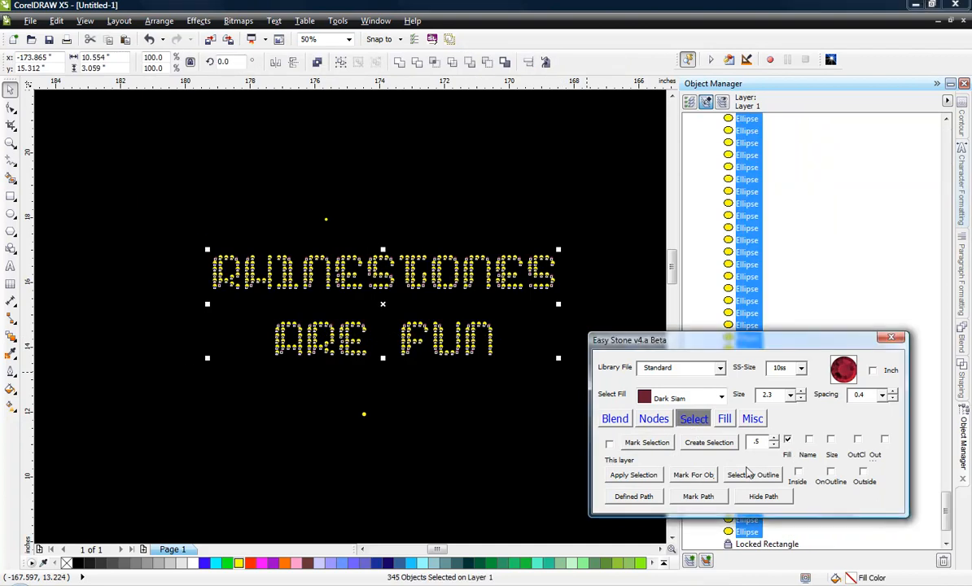
click(701, 443)
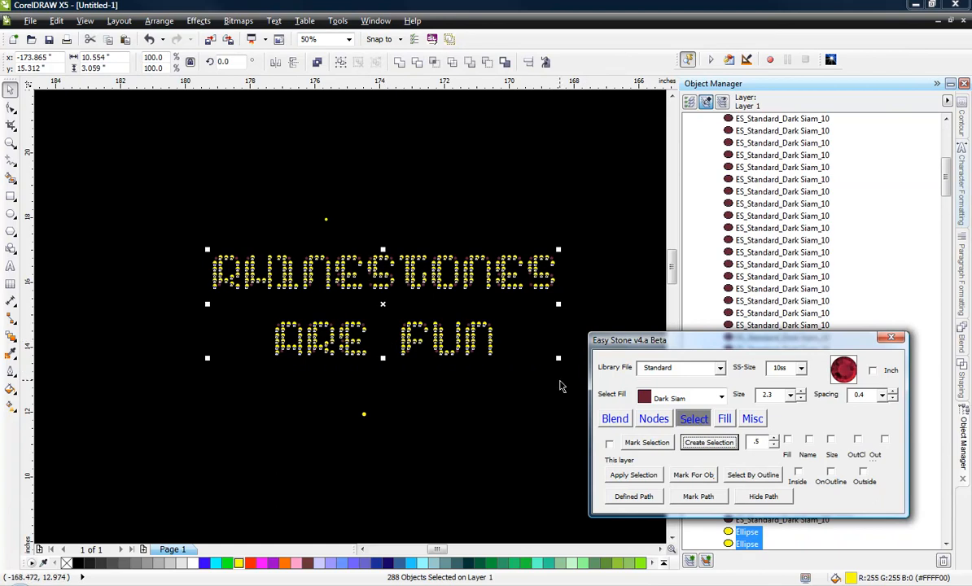
Choose the Topaz fill and apply Rename And Fill to the selected large yellow dots
click(615, 419)
click(676, 397)
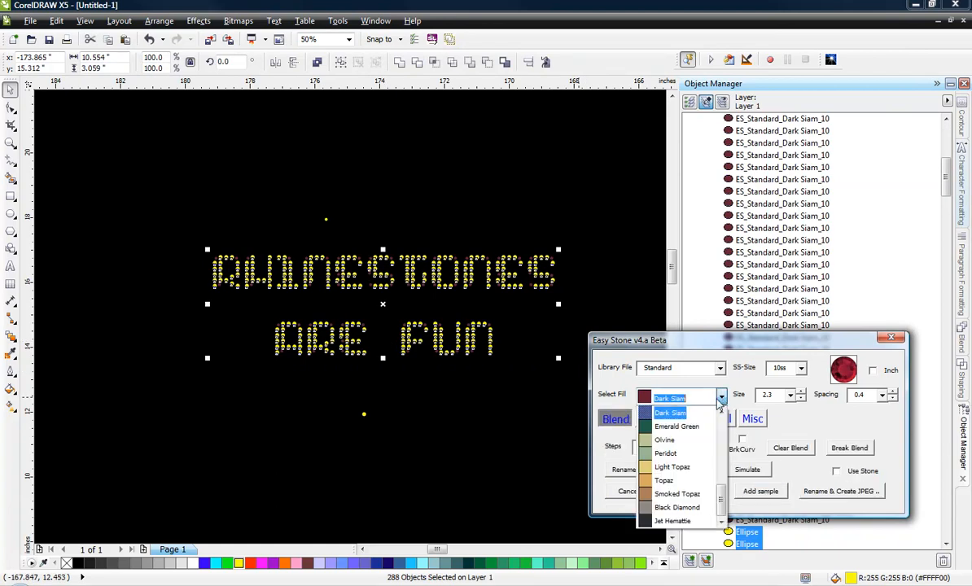
click(681, 481)
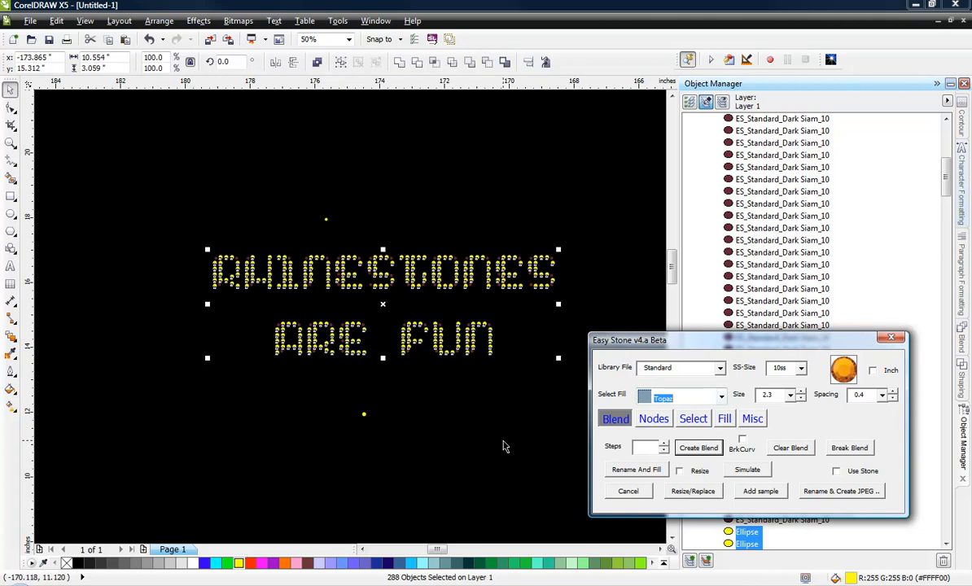
click(622, 470)
Delete the two stray yellow reference dots below and above the text
click(370, 433)
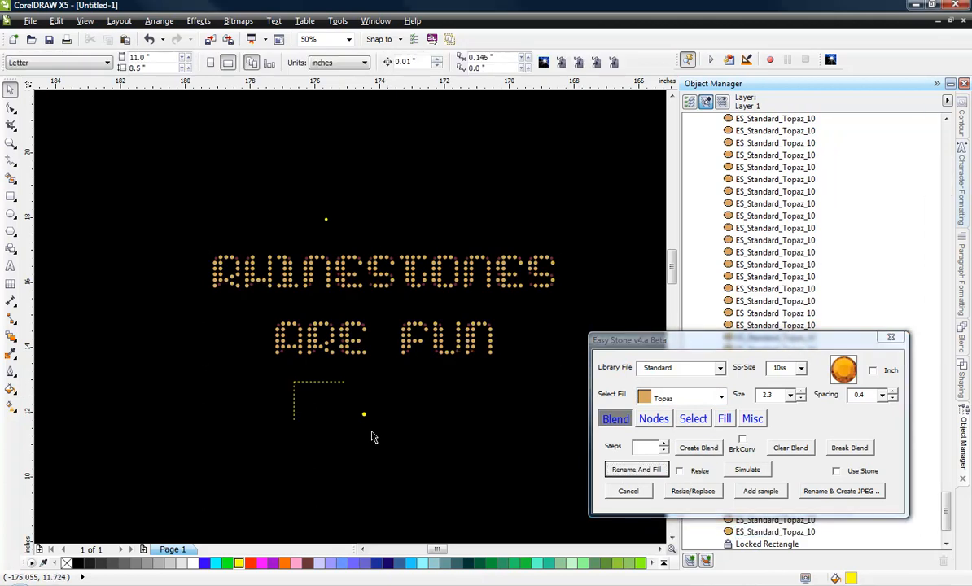
drag(370, 437, 392, 447)
click(392, 447)
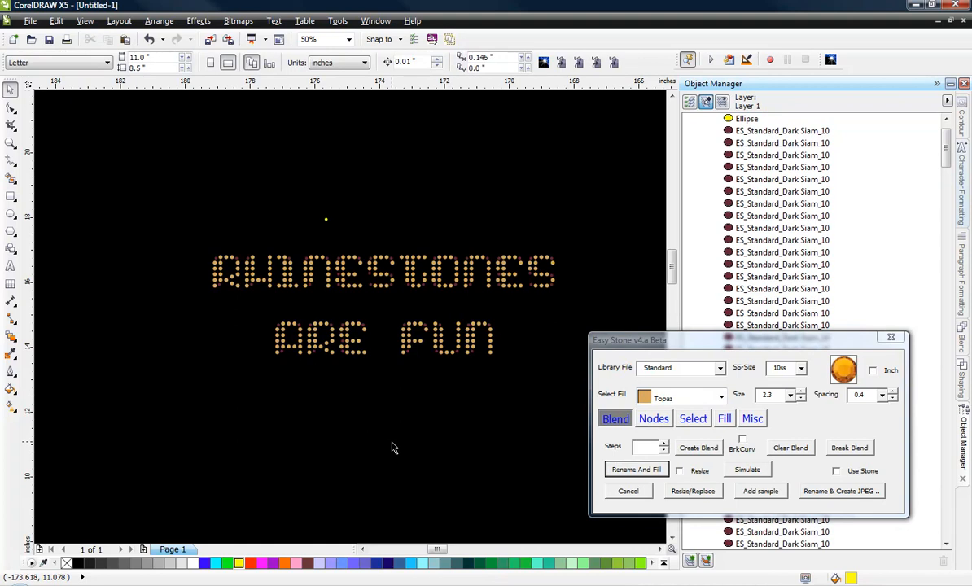
drag(291, 206, 369, 233)
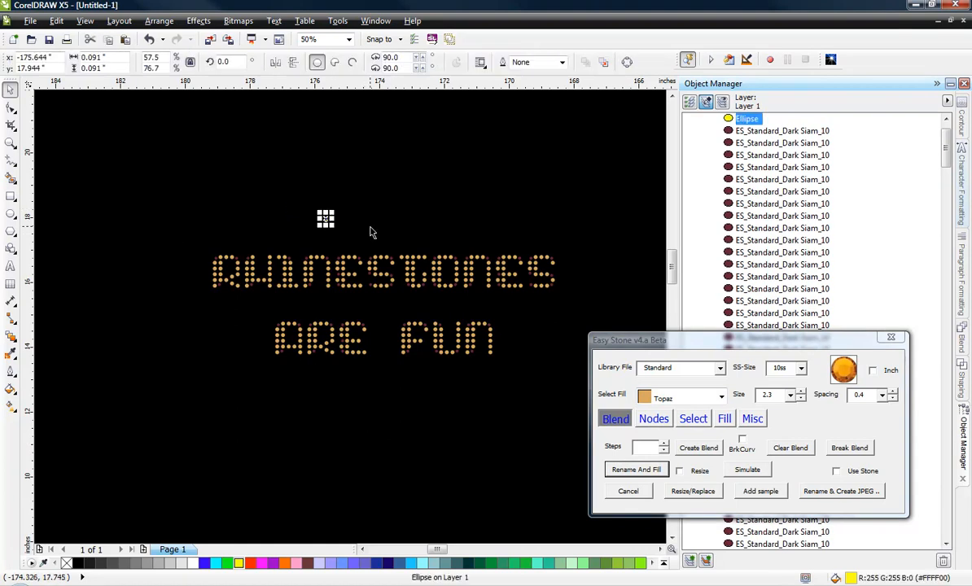
key(Delete)
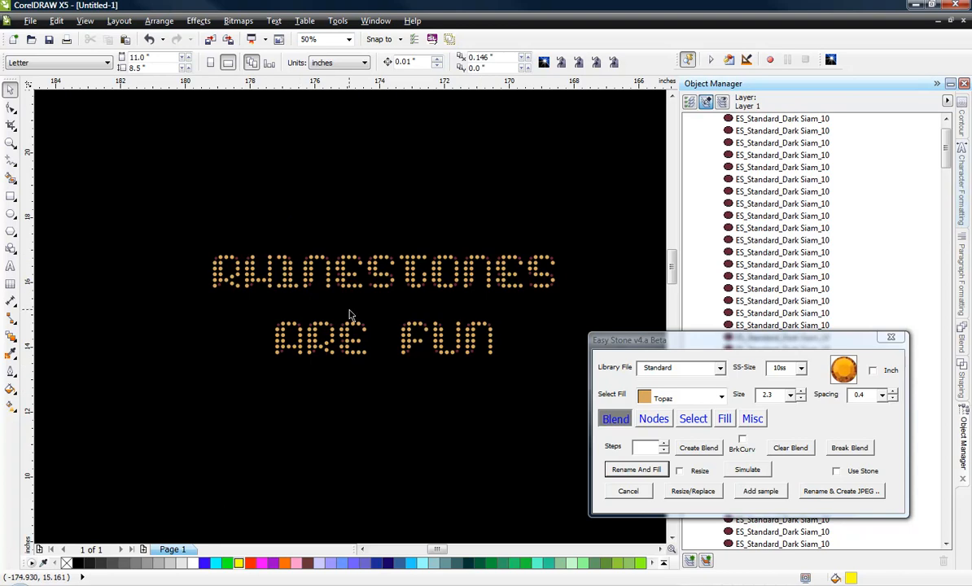
Clear the stone fill choice, select all dots of the text and simulate them as their corresponding rhinestones
scroll(360, 310, up, 1)
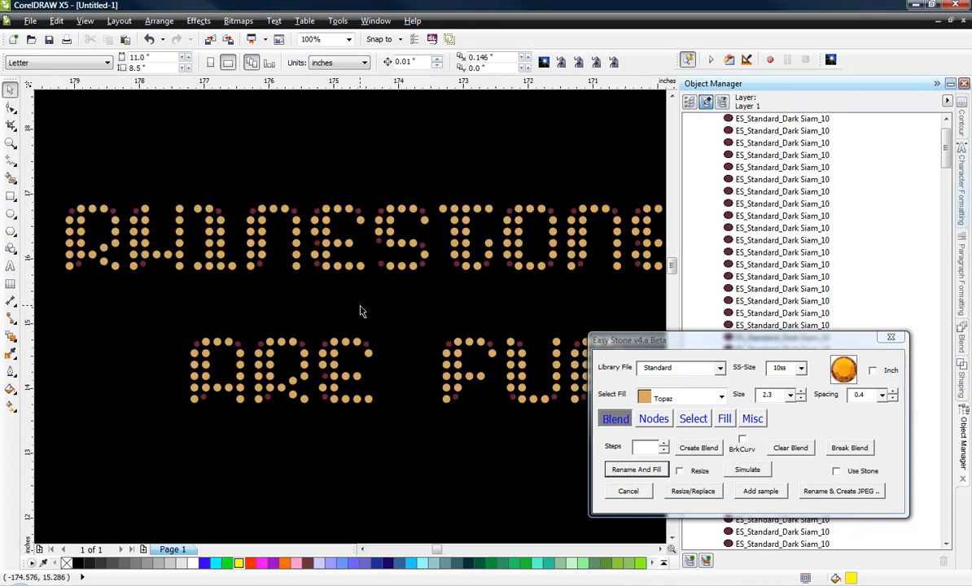
scroll(358, 306, down, 1)
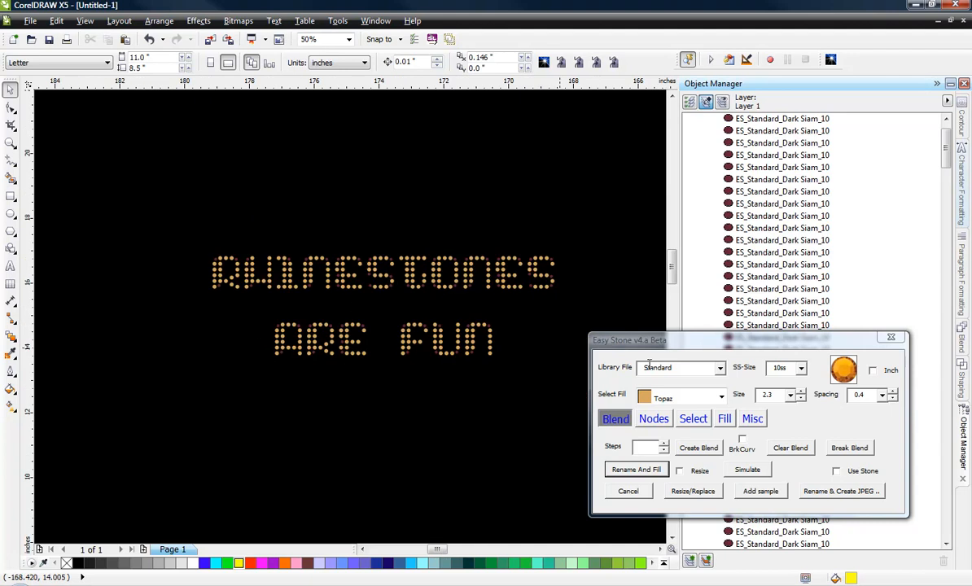
click(720, 397)
scroll(693, 421, up, 3)
scroll(691, 423, up, 5)
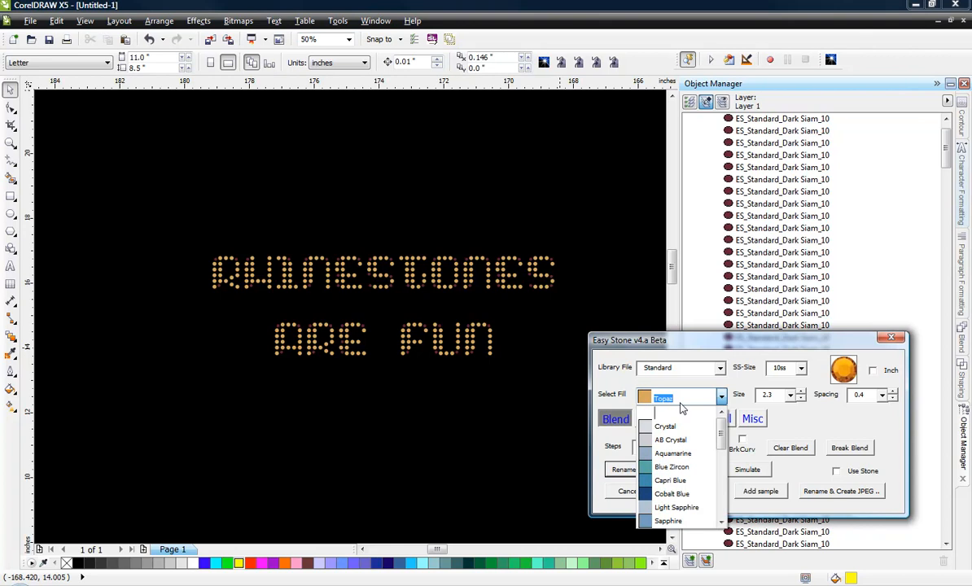
click(684, 415)
drag(168, 224, 544, 368)
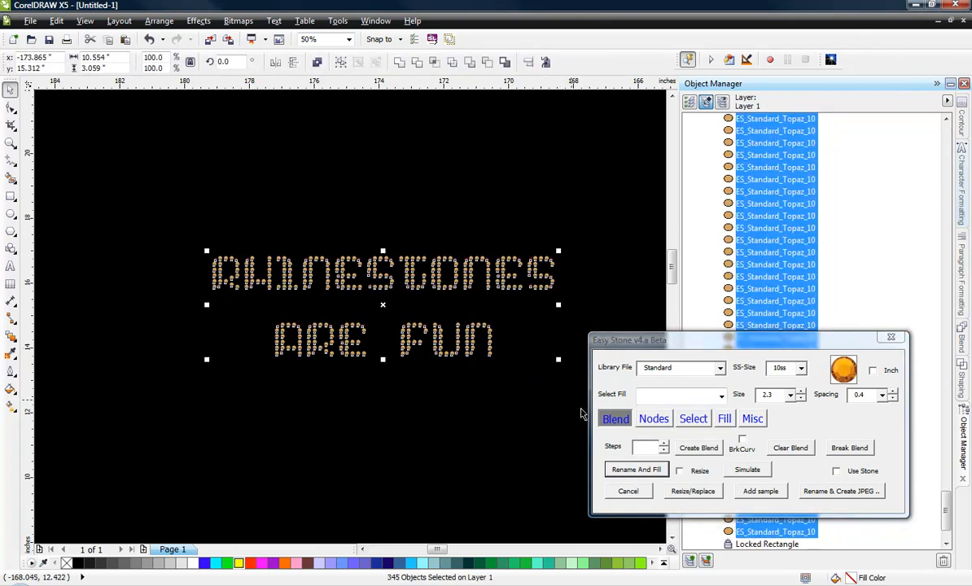
click(743, 471)
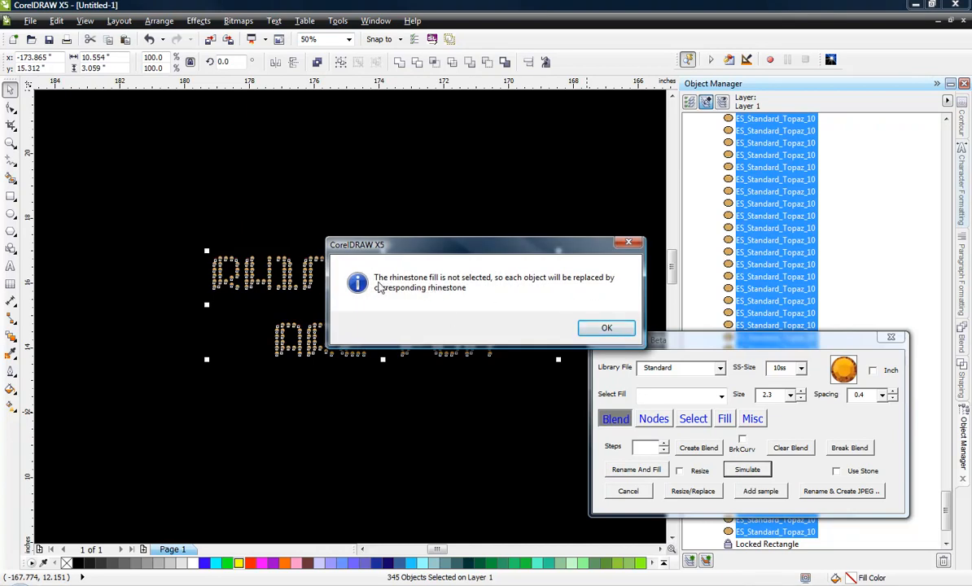
click(605, 330)
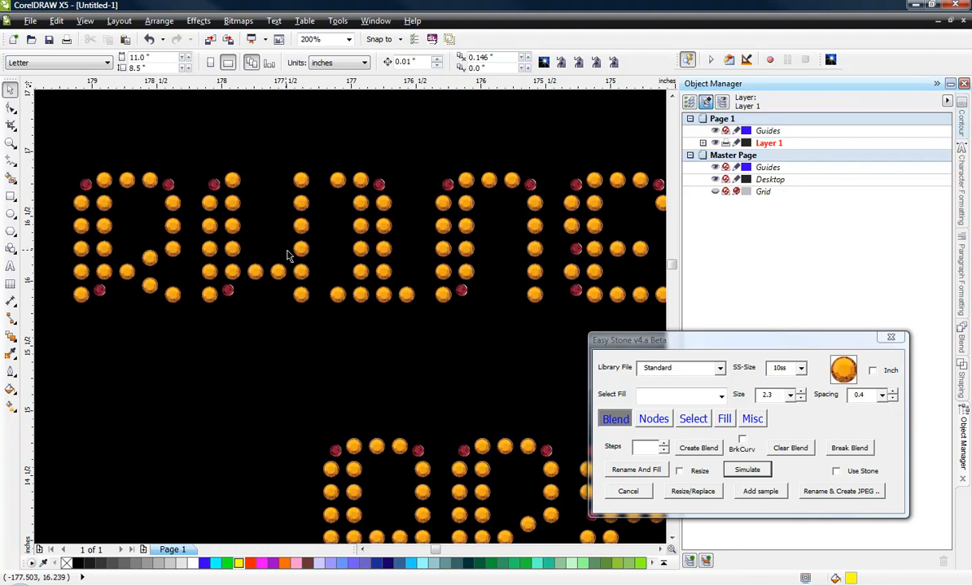
scroll(343, 199, up, 1)
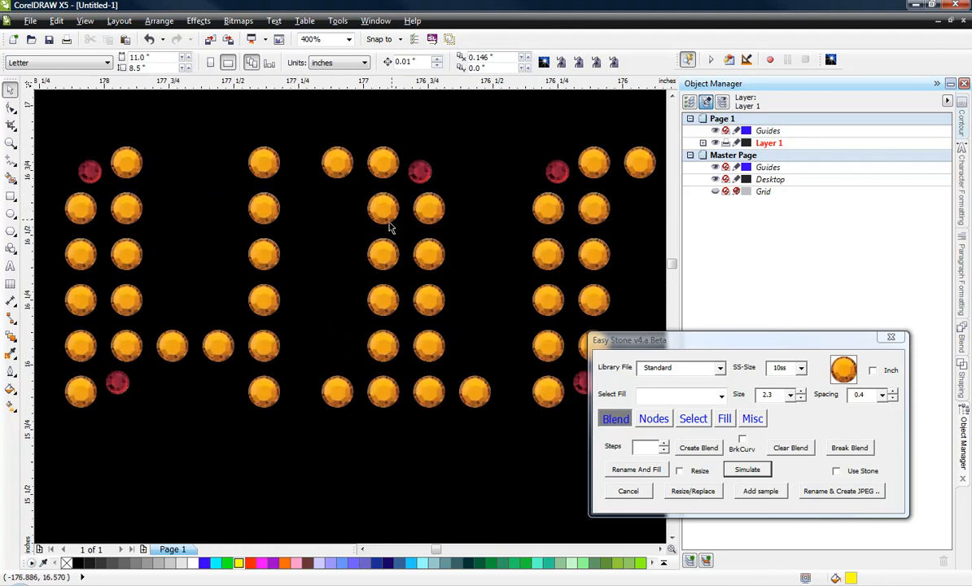
scroll(360, 245, down, 3)
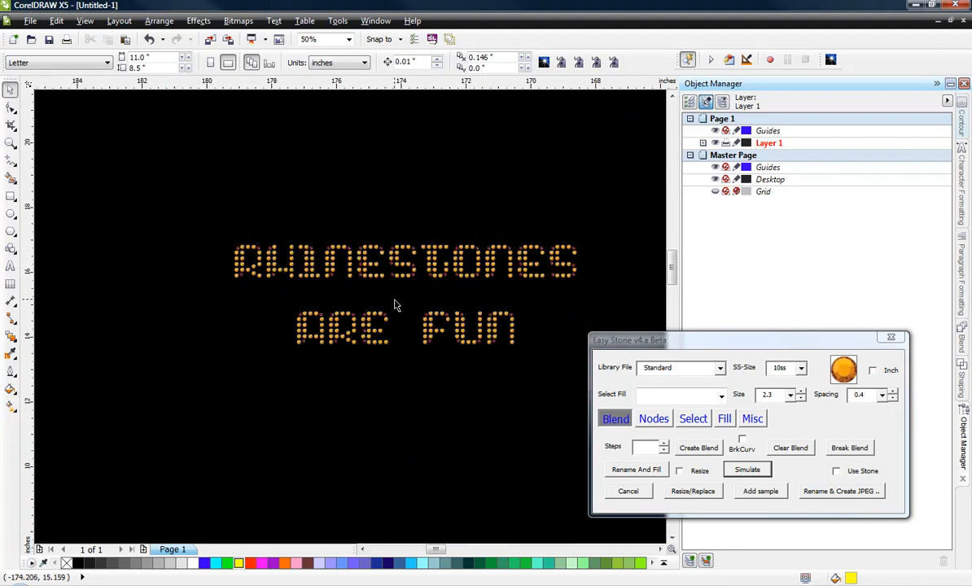
scroll(394, 300, up, 1)
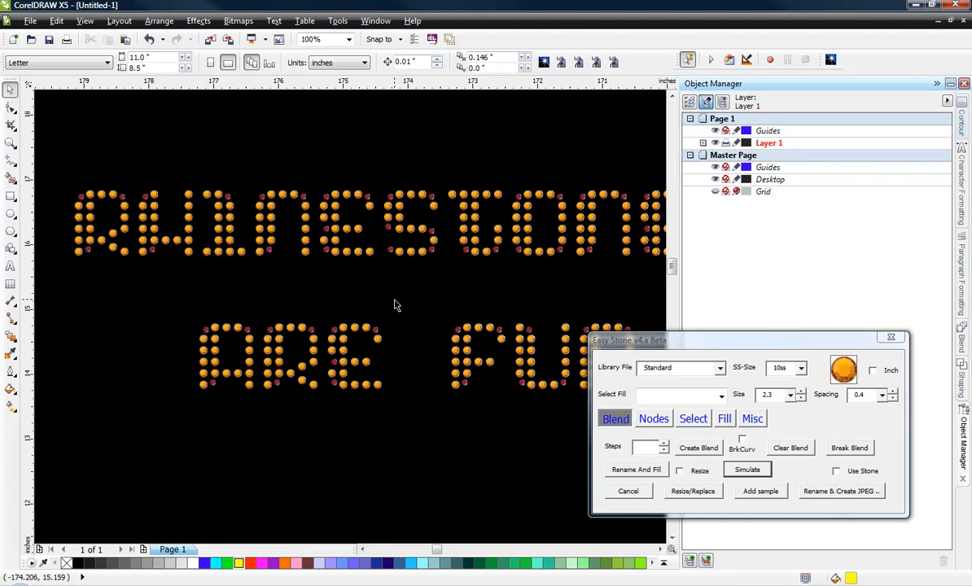
scroll(310, 275, down, 1)
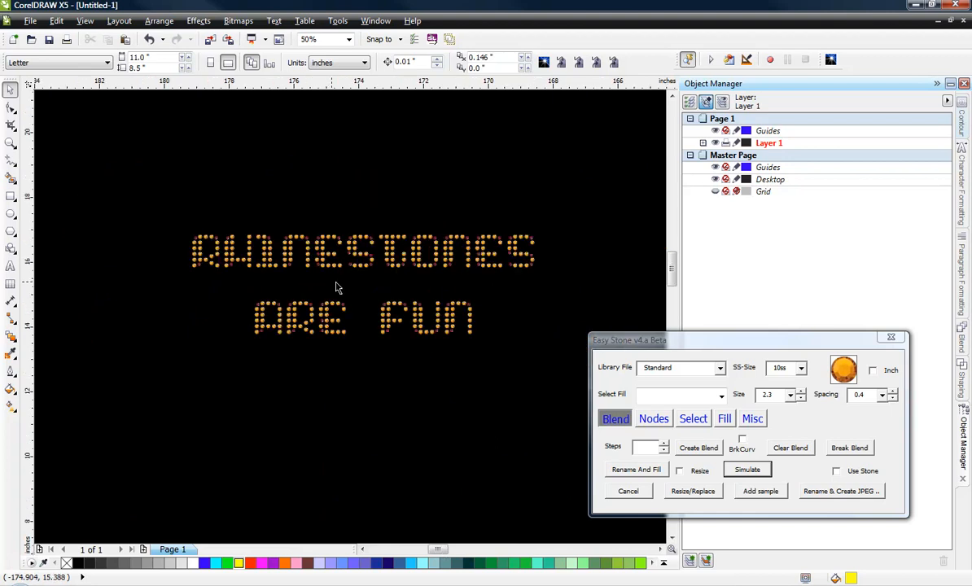